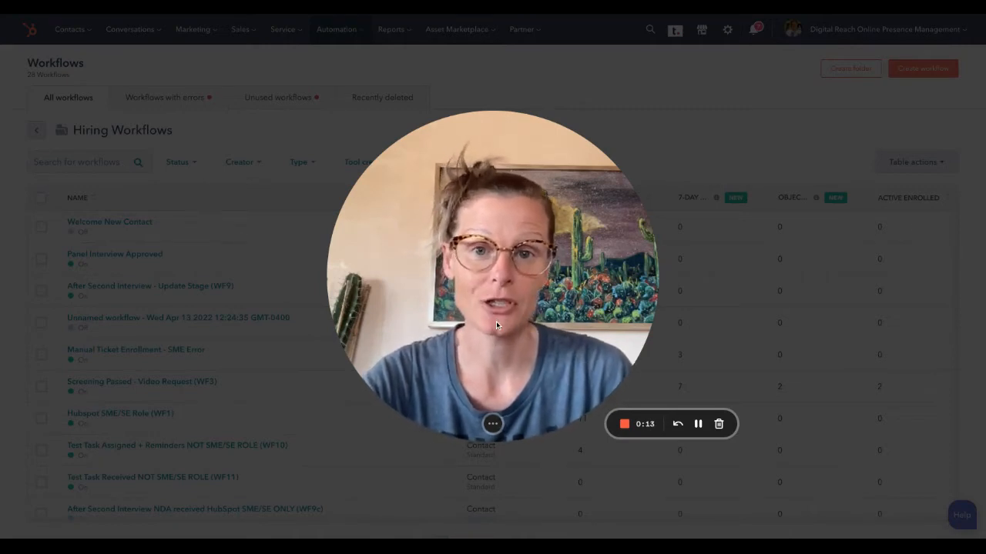
click(698, 424)
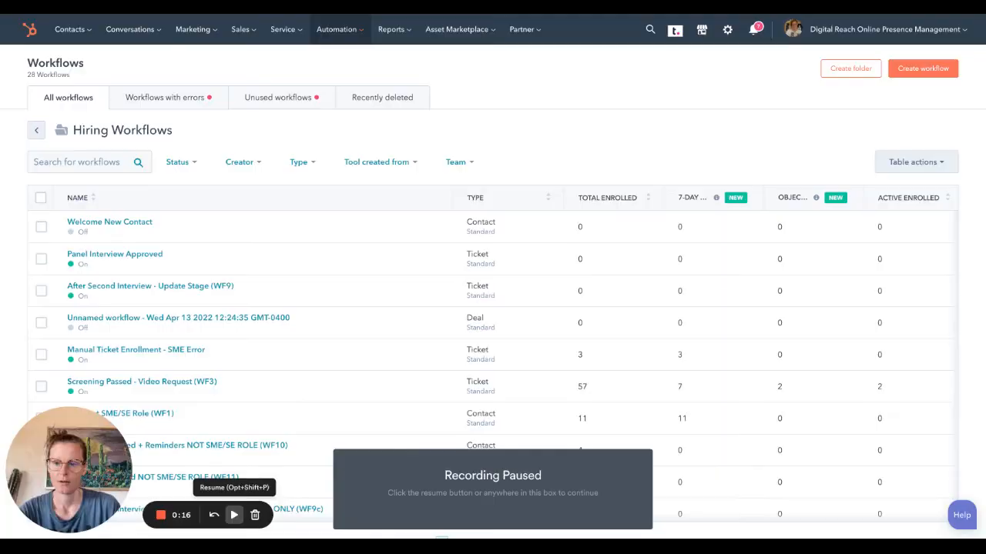
Step: Create a blank contact-based workflow from scratch and name it "Landing Page Segmentation"
click(924, 69)
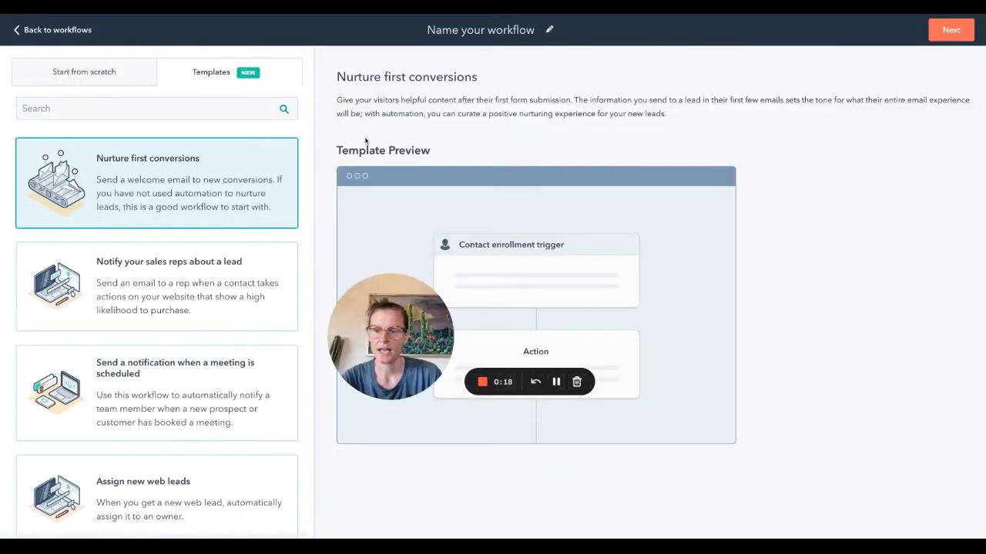
click(101, 73)
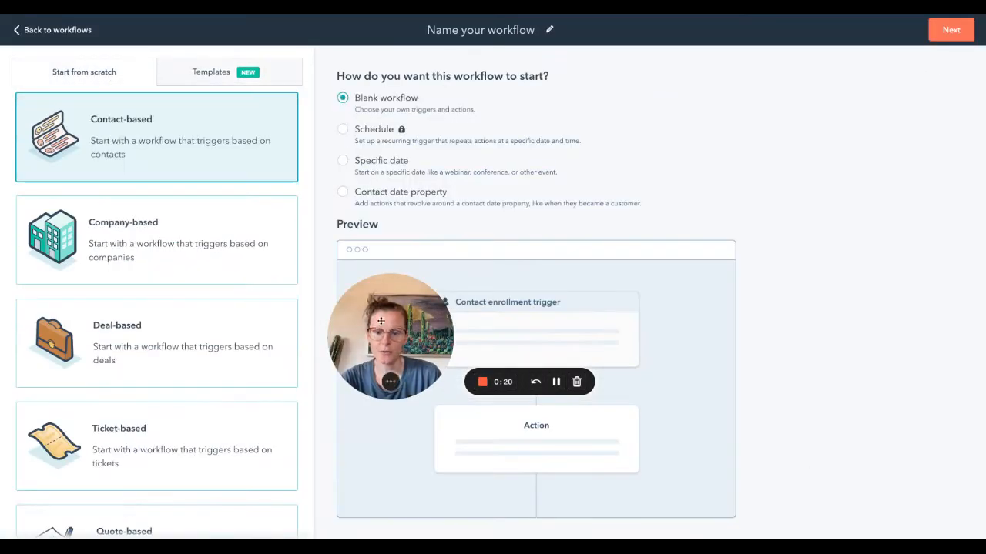
drag(403, 321, 80, 456)
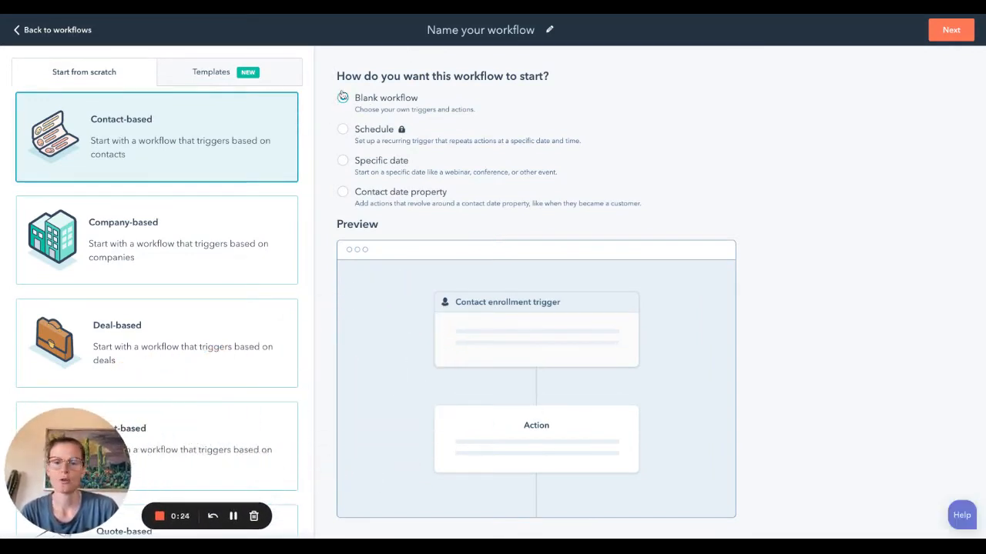
click(485, 31)
text(Lan)
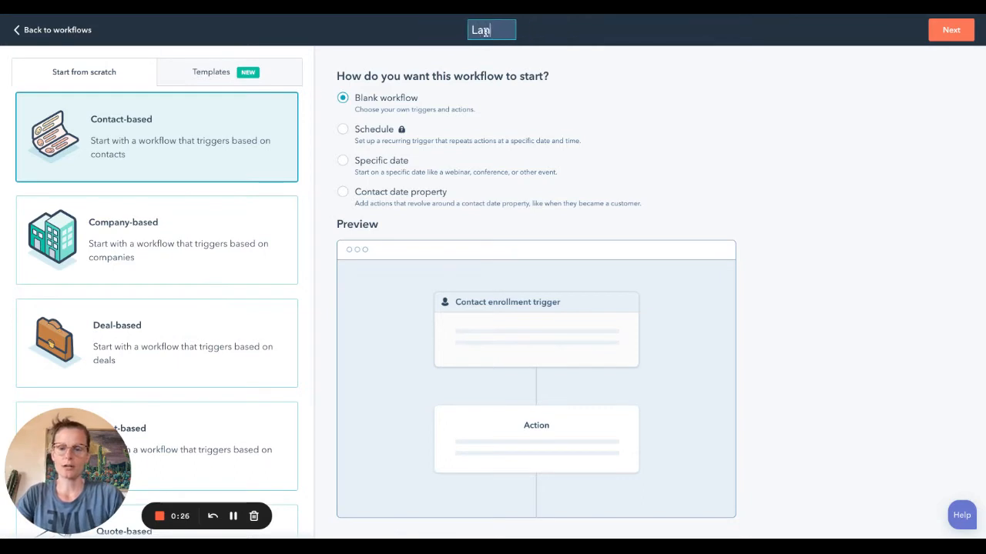
text(ding Page Segmentation)
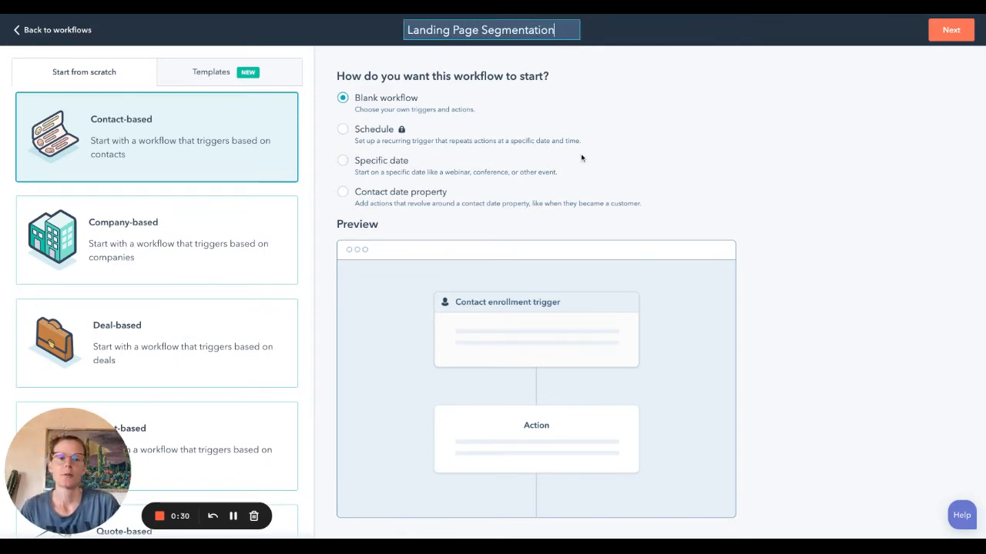
click(948, 35)
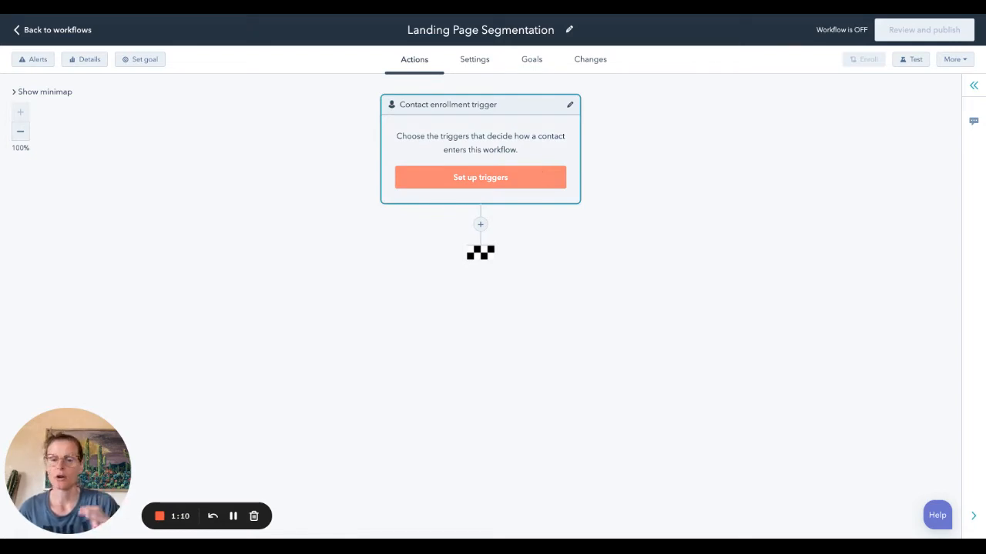
Step: Set the contact enrollment trigger to the contact property State/Region is known and save it
click(507, 142)
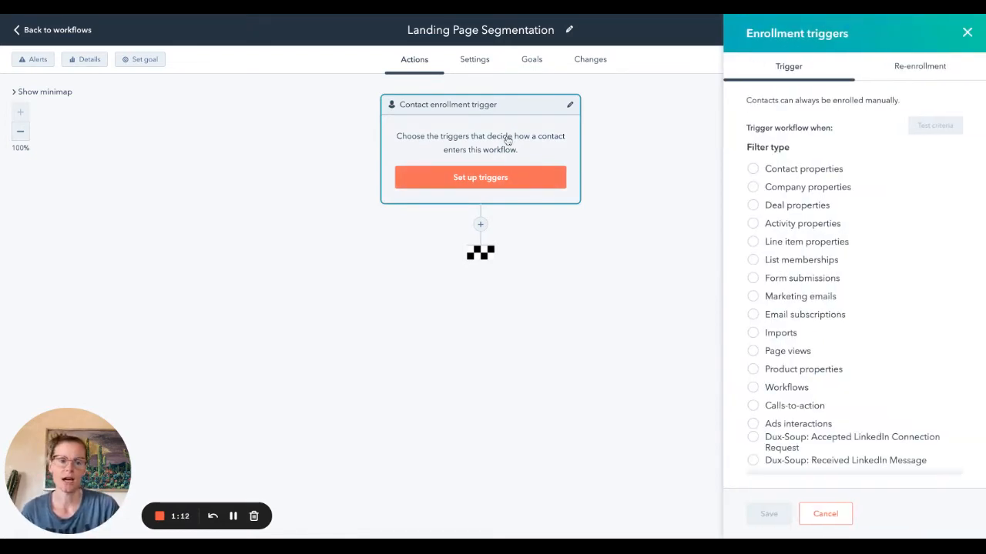
click(751, 169)
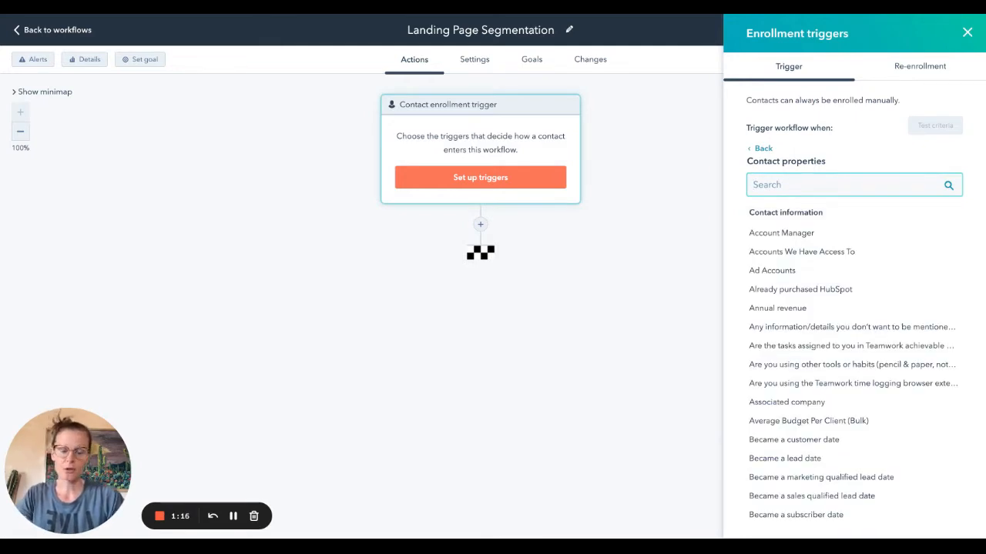
text(st)
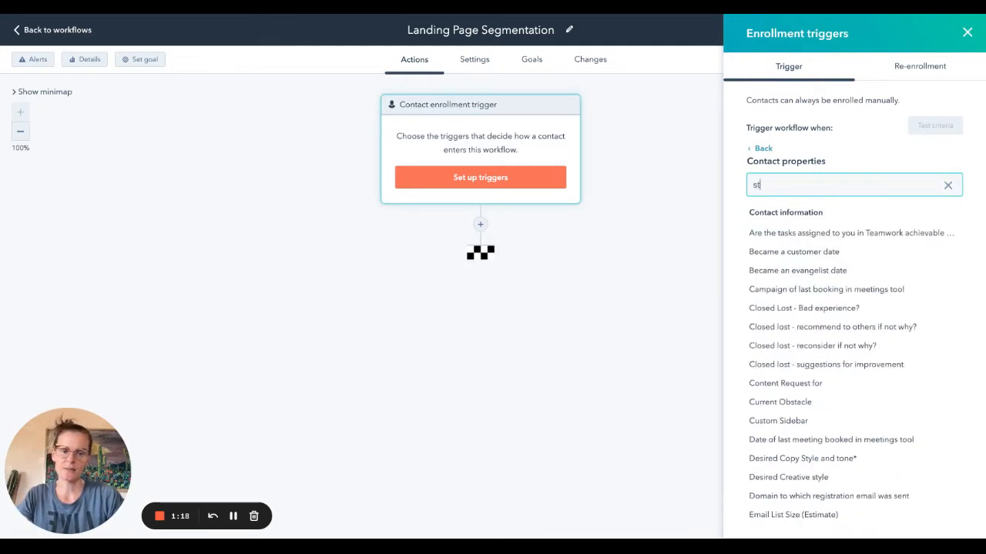
text(ate)
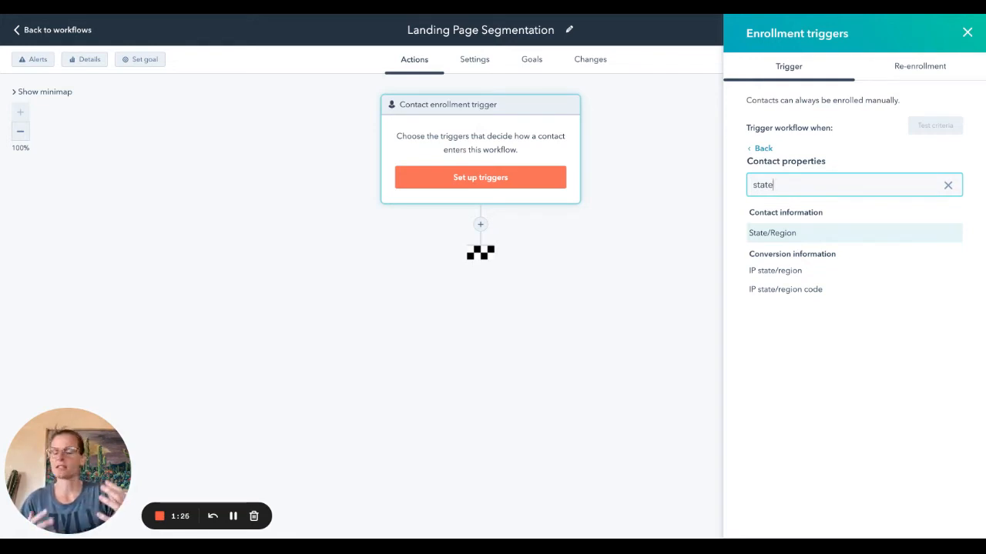
click(771, 233)
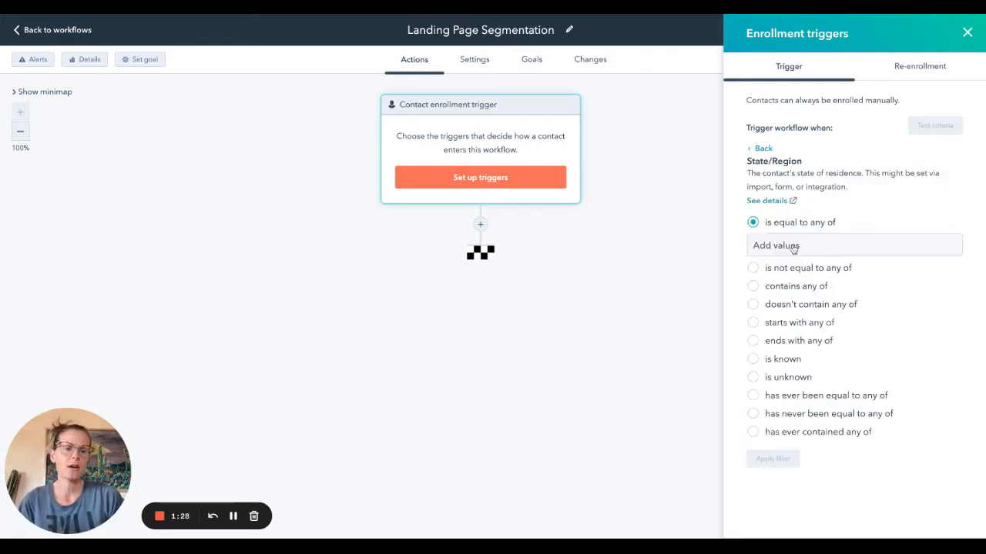
click(754, 360)
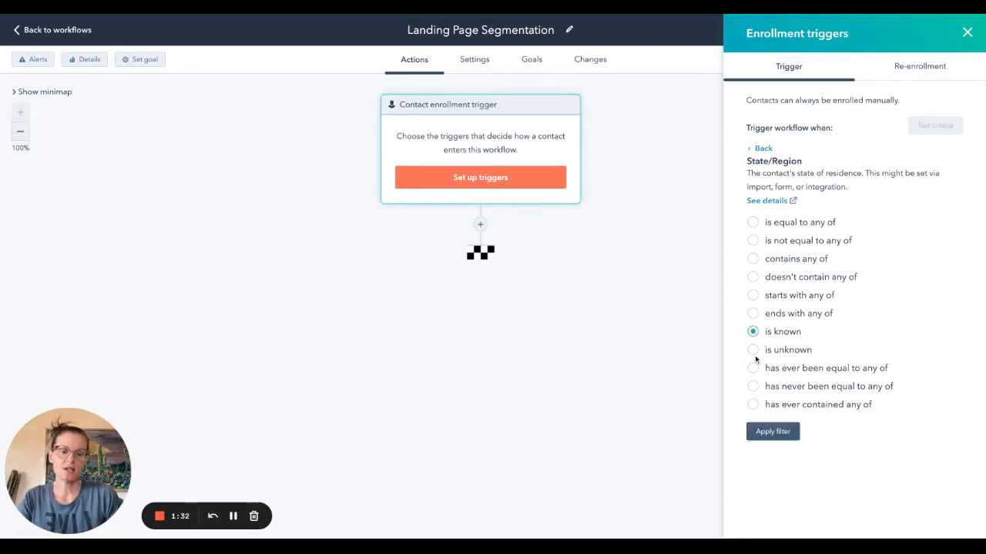
click(773, 431)
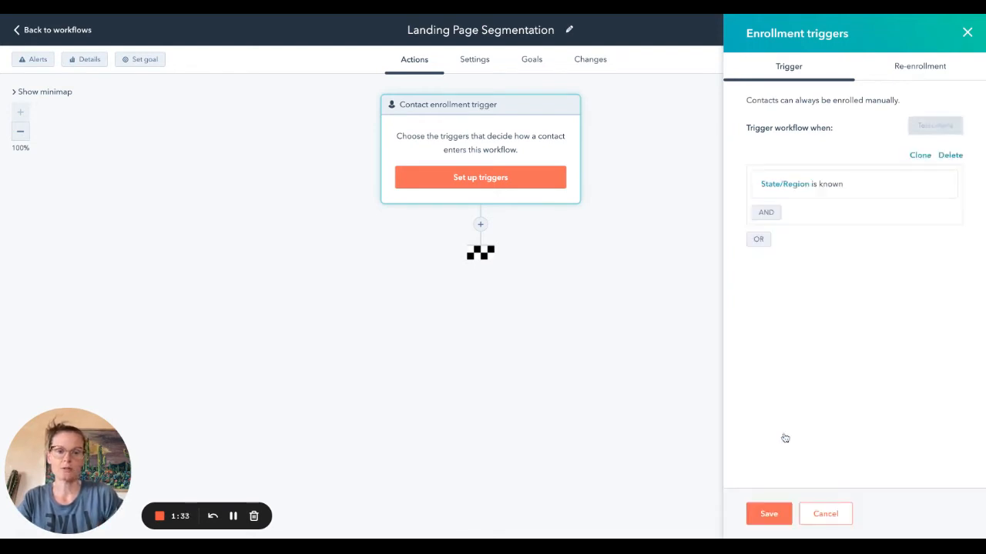
click(769, 514)
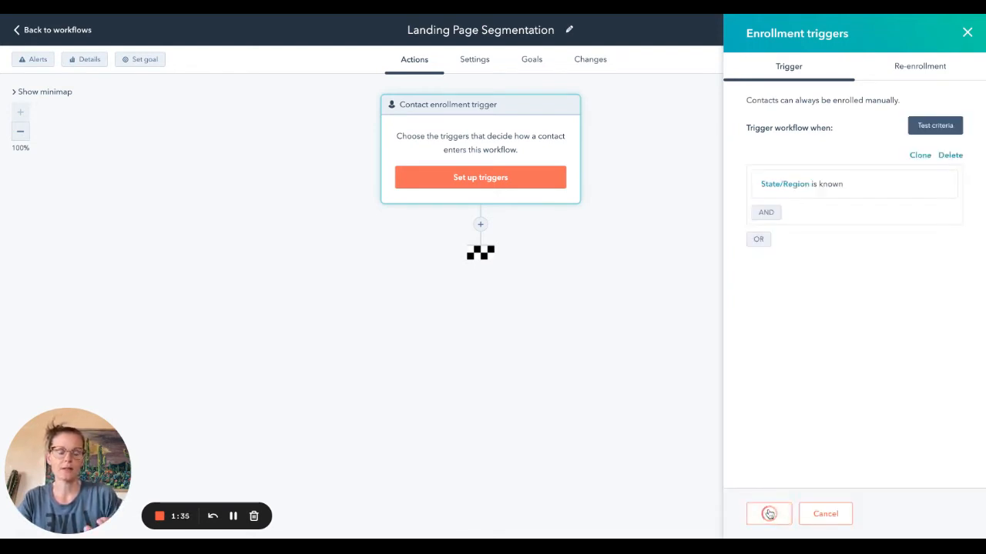
Step: Add an if/then branch below the enrollment trigger, name its first branch Phoenix and filter on the State/Region contact property
click(481, 225)
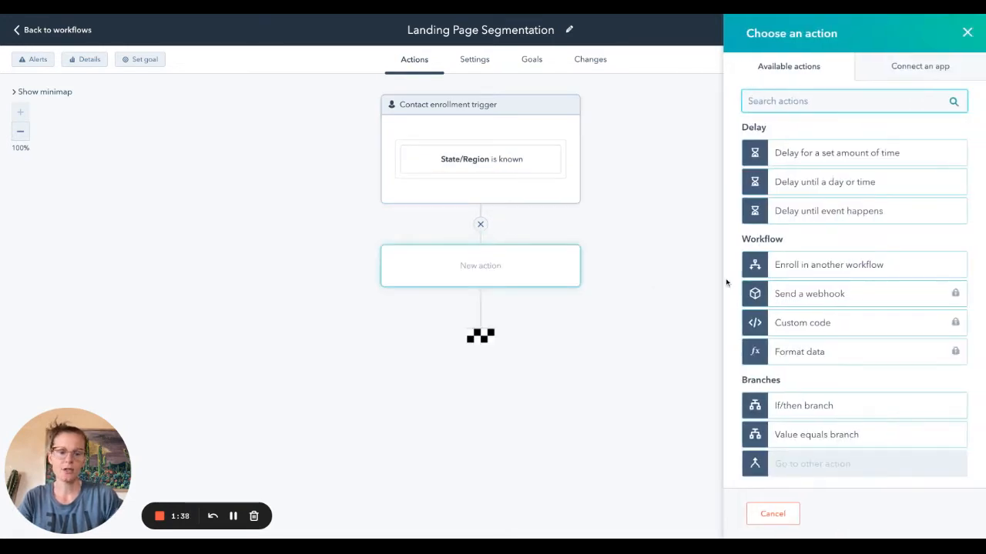
click(816, 407)
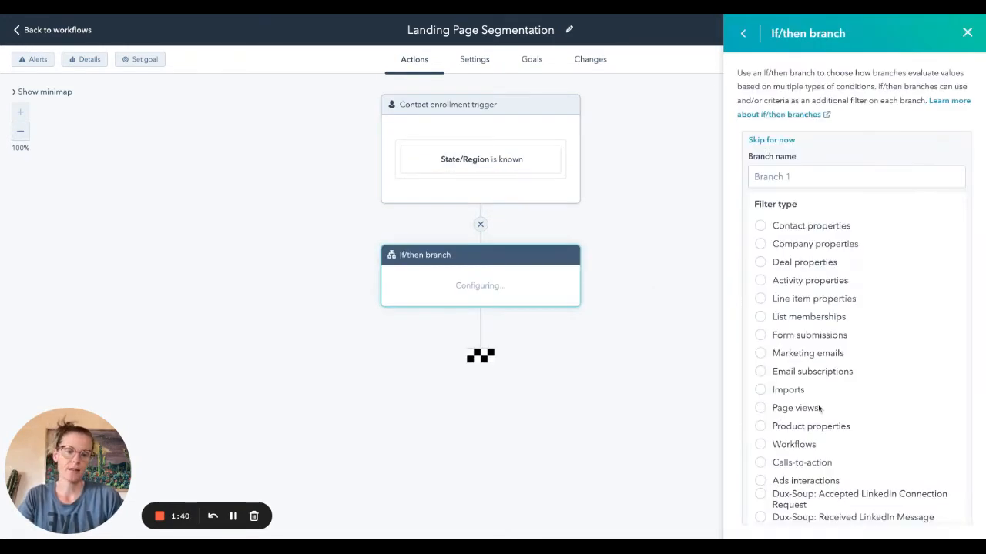
click(781, 175)
text(Phoenix)
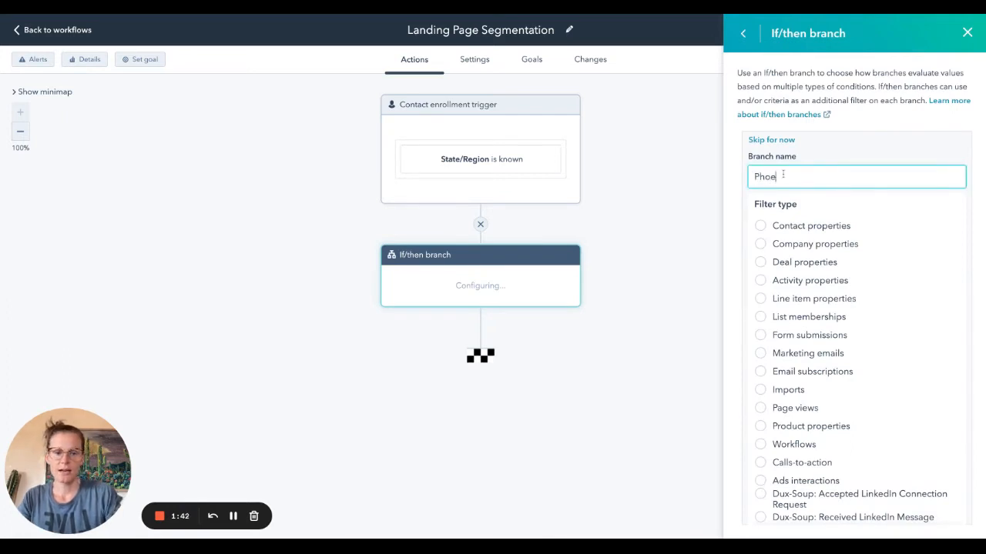
click(760, 225)
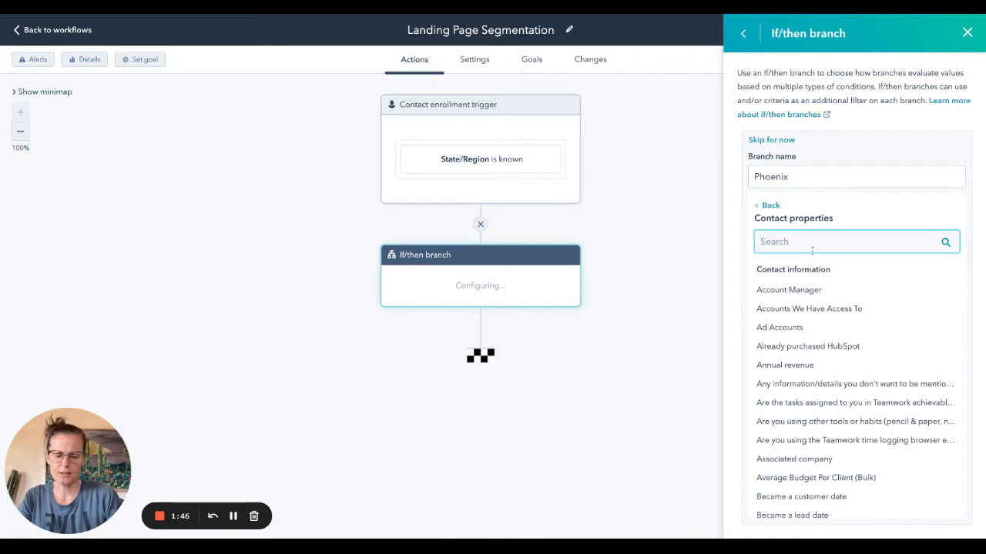
text(stat)
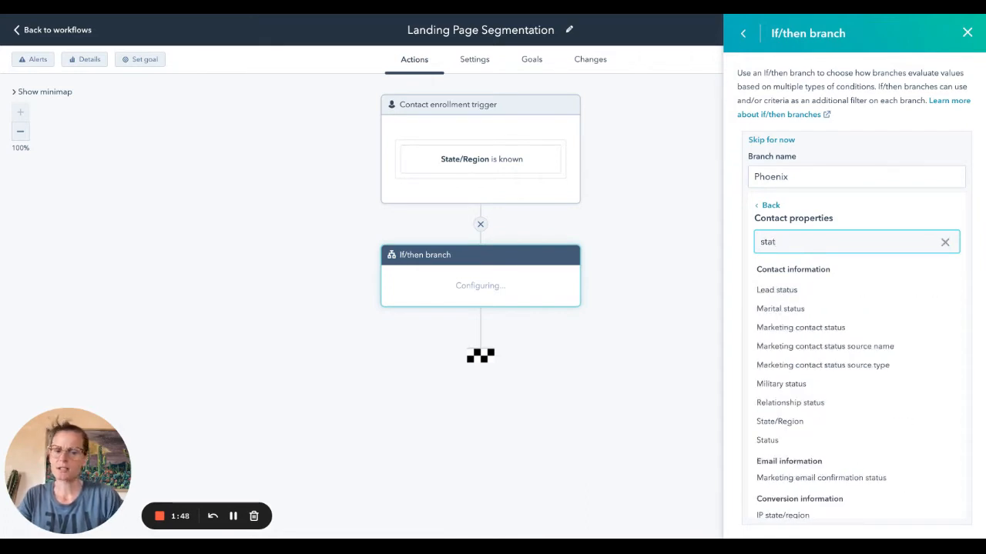
text(e)
click(801, 292)
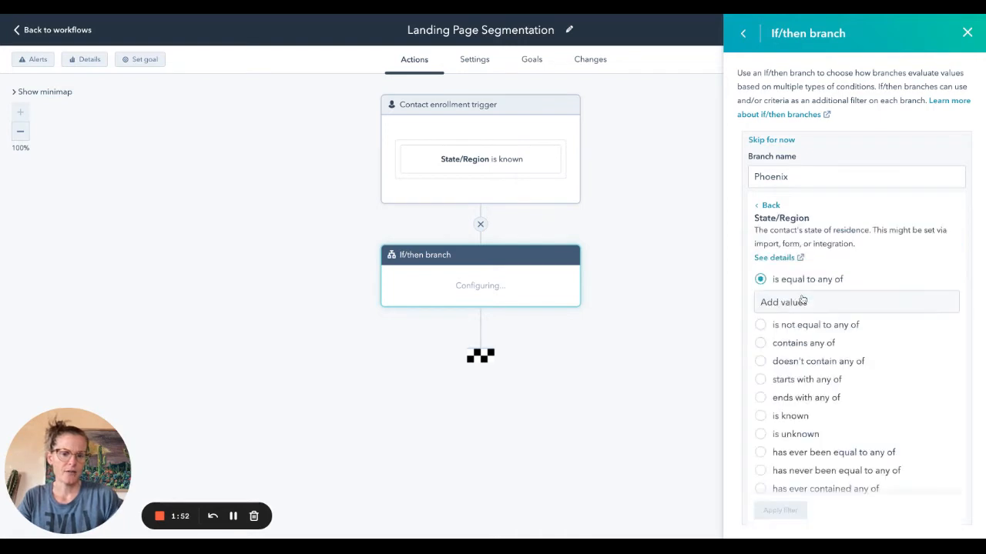
click(798, 308)
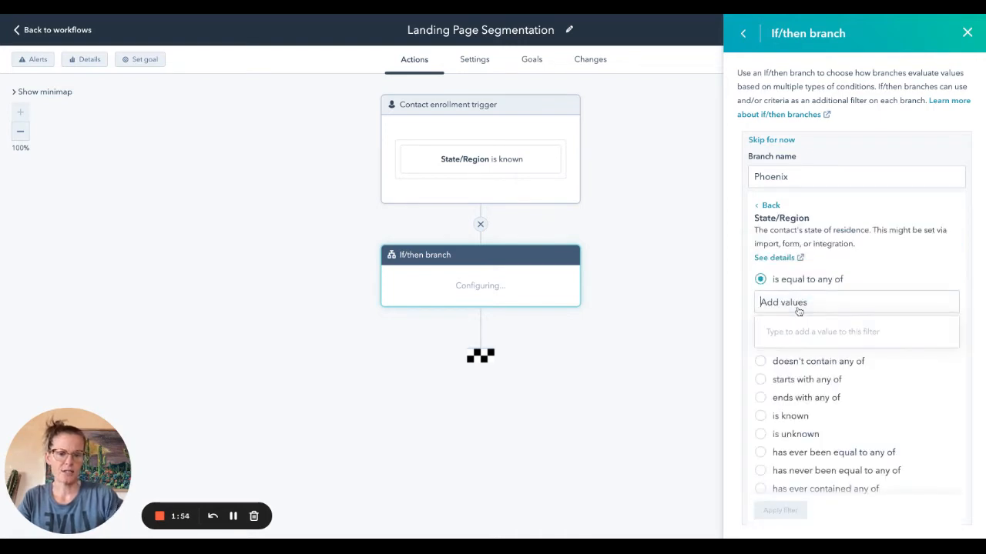
Step: Rename the first branch Arizona and apply the filter State/Region is equal to any of Arizona
double_click(781, 177)
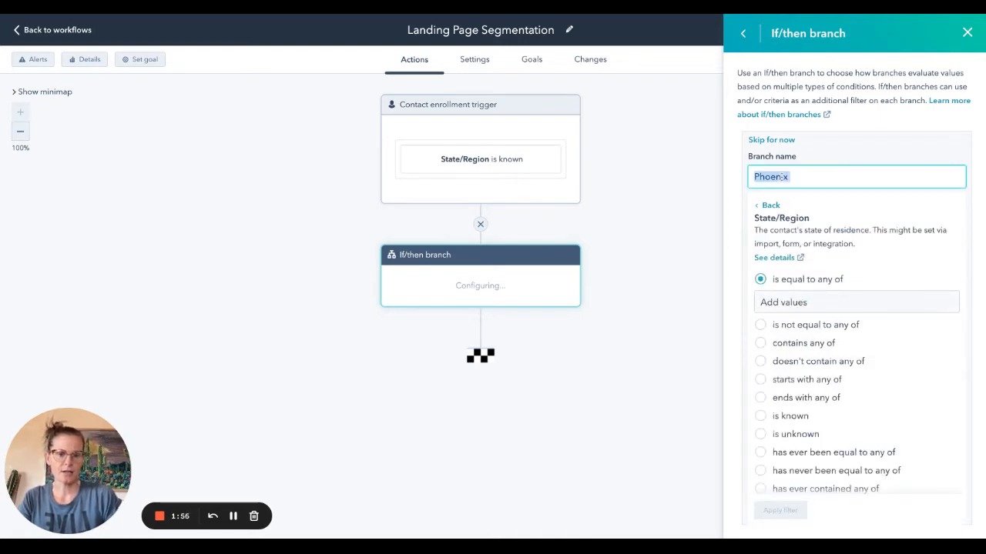
text(Arizona)
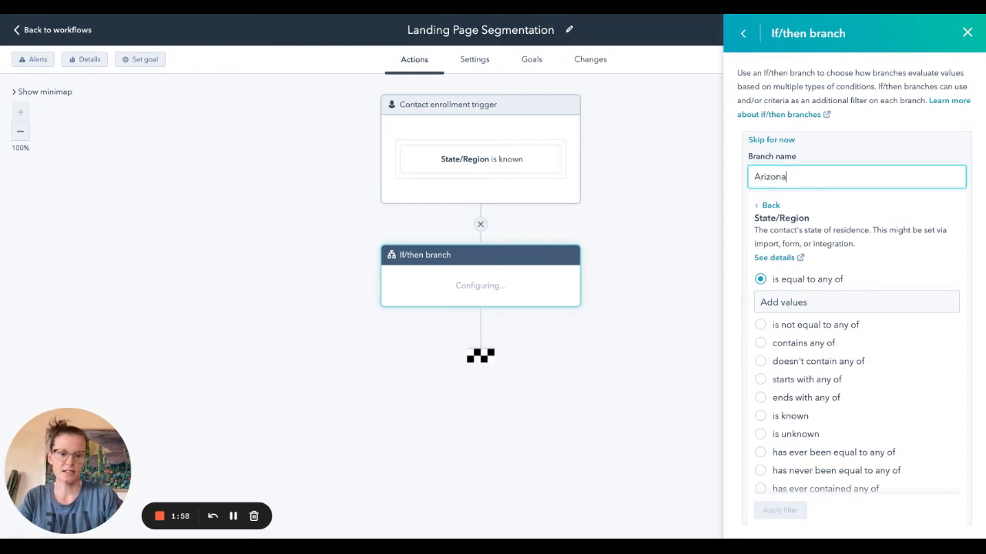
click(798, 302)
text(A)
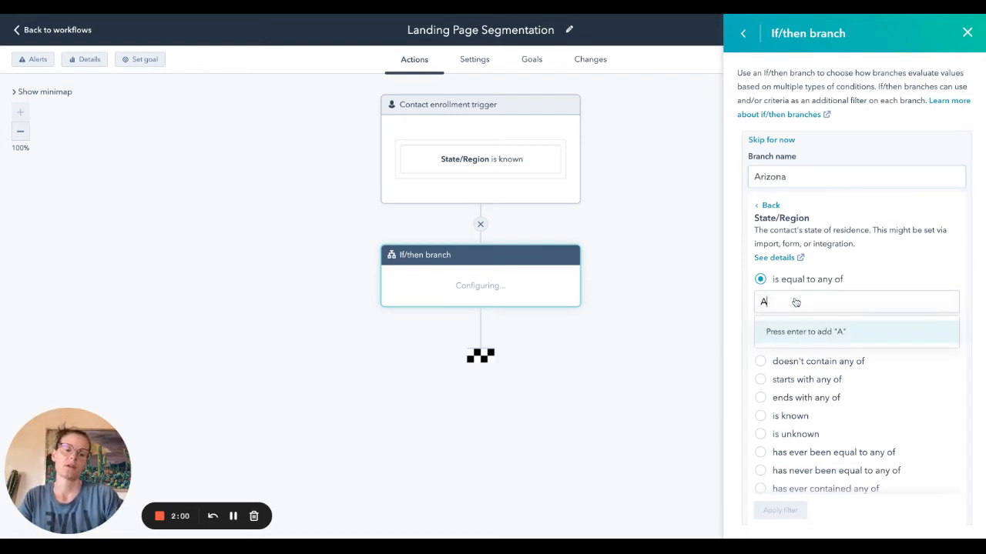
text(rizona)
key(Return)
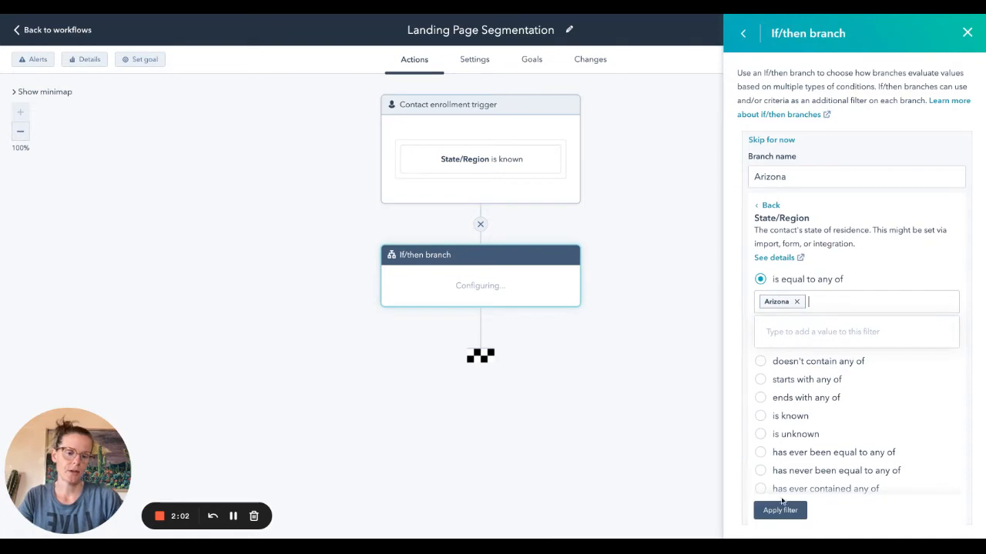
click(787, 511)
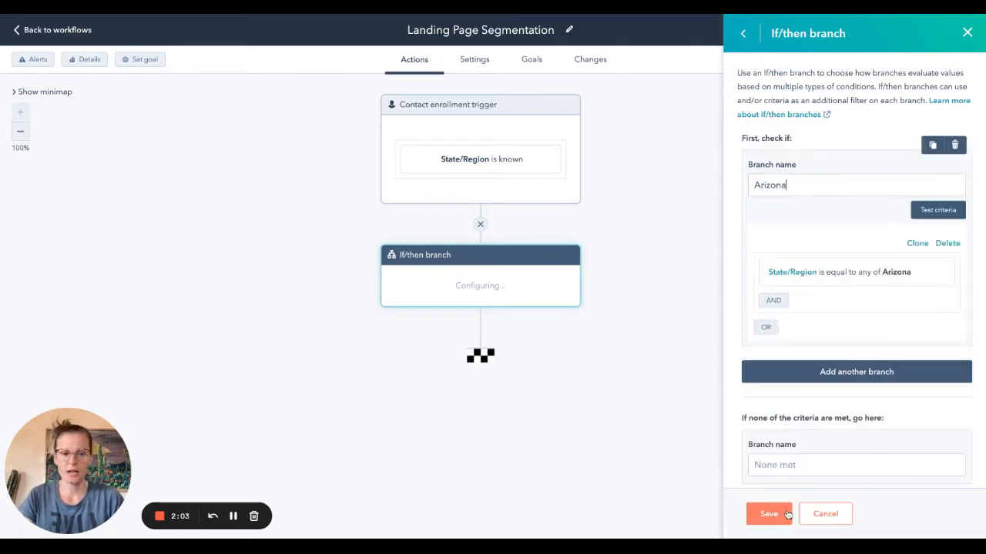
Step: Add a second branch named New Mexico and choose the State/Region contact property as its filter
click(824, 377)
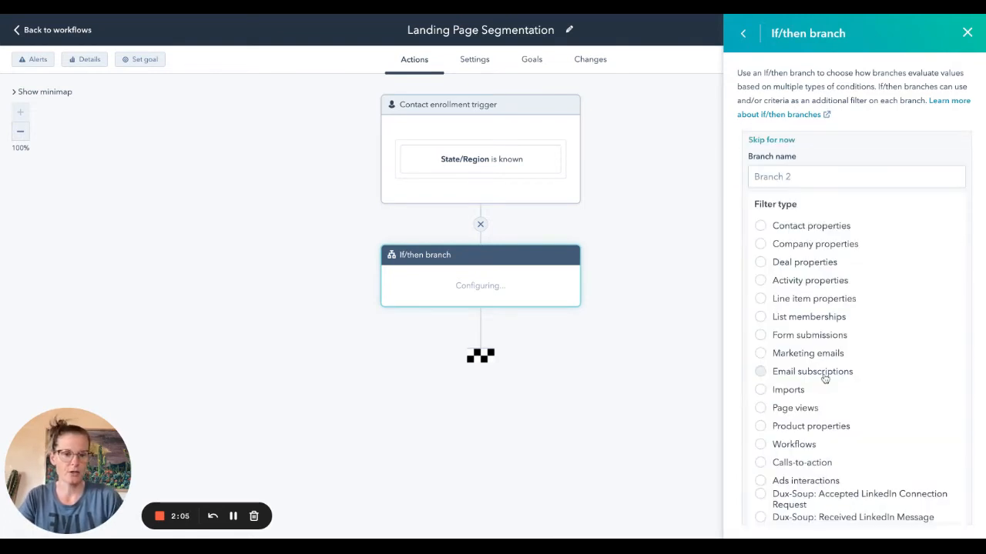
click(797, 176)
text(New Mexico)
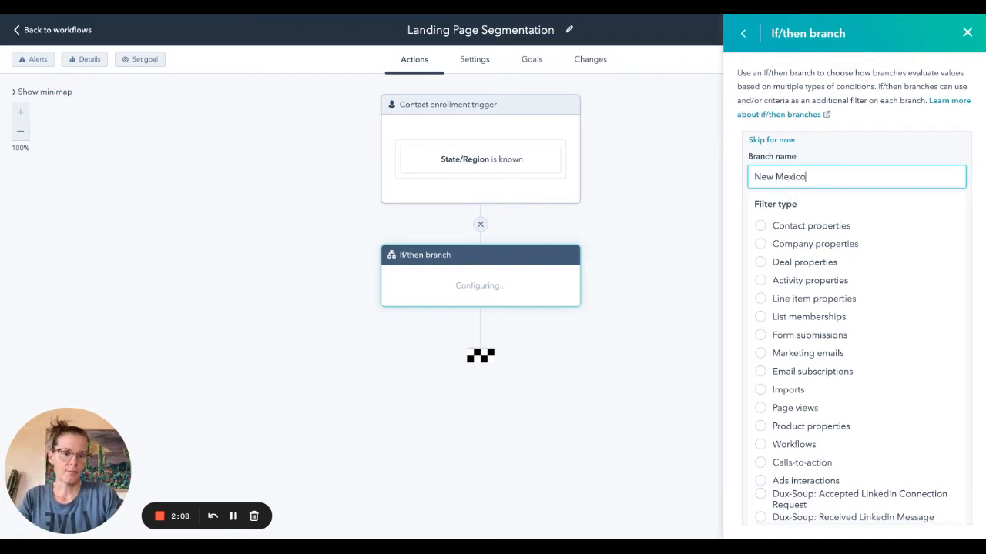
click(762, 225)
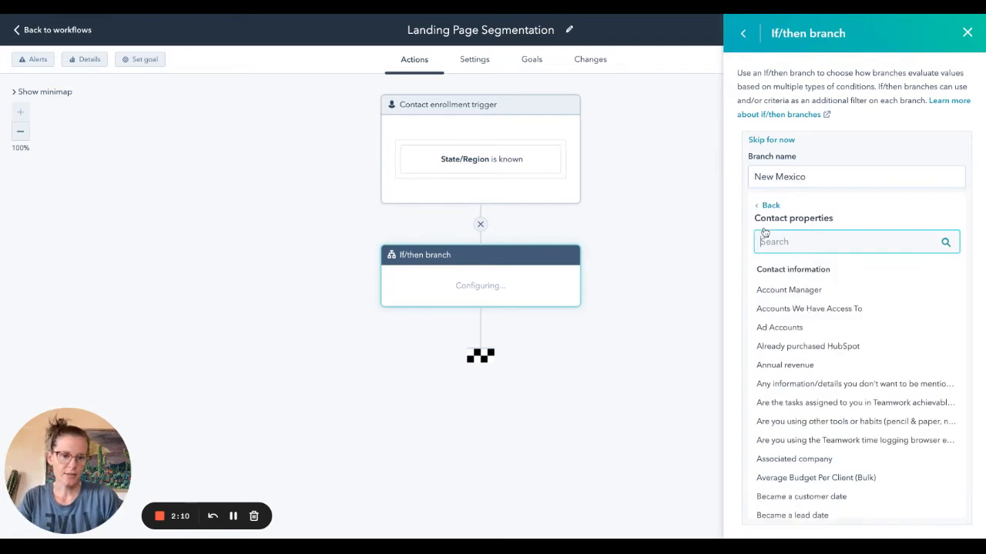
text(state)
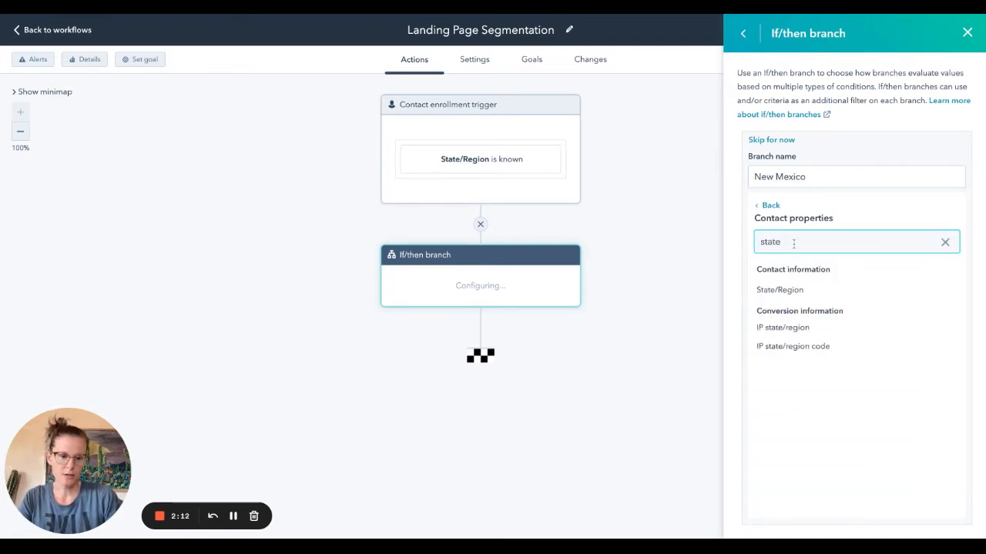
click(793, 290)
click(798, 302)
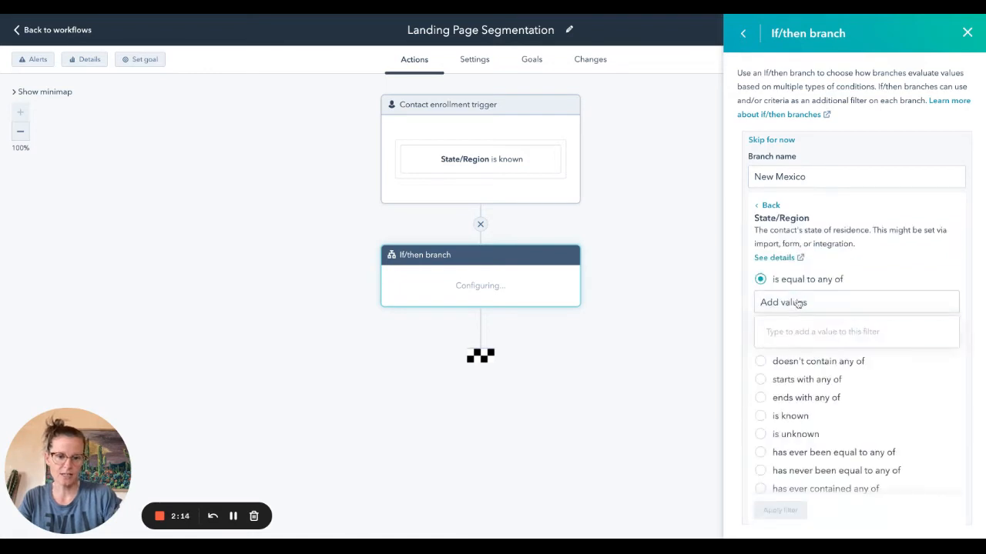
text(New Mexico)
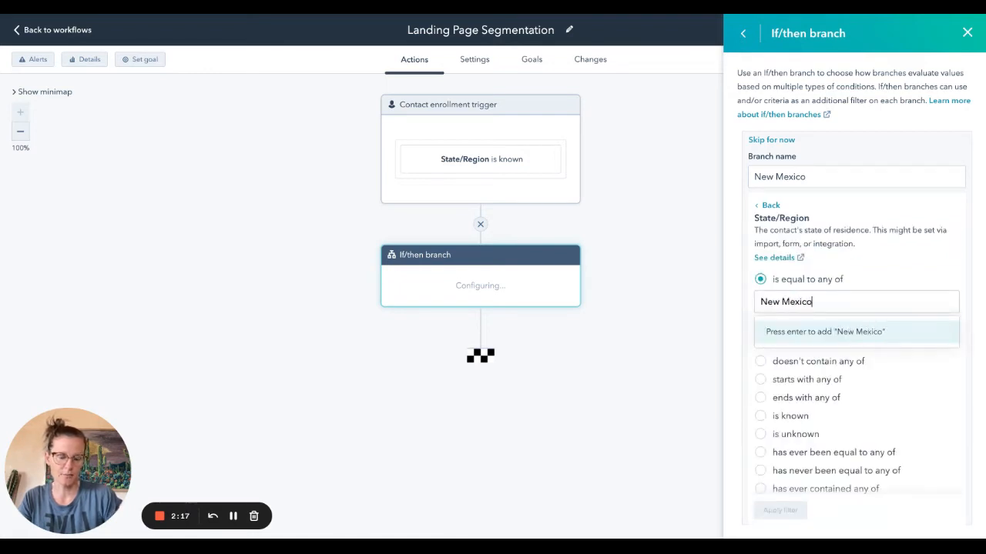
click(866, 270)
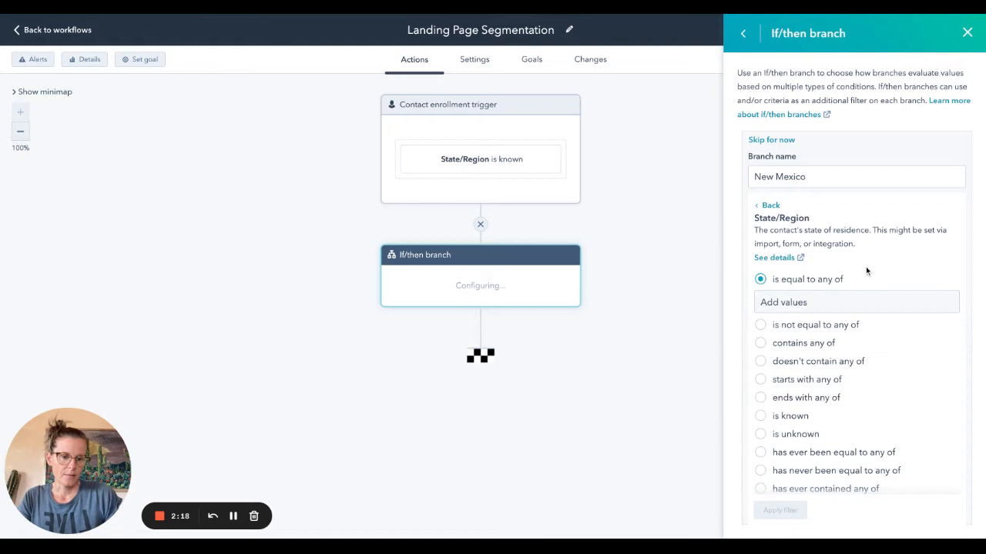
Step: Filter the New Mexico branch on State/Region contains any of New Mexico, and save the if/then branch
click(763, 343)
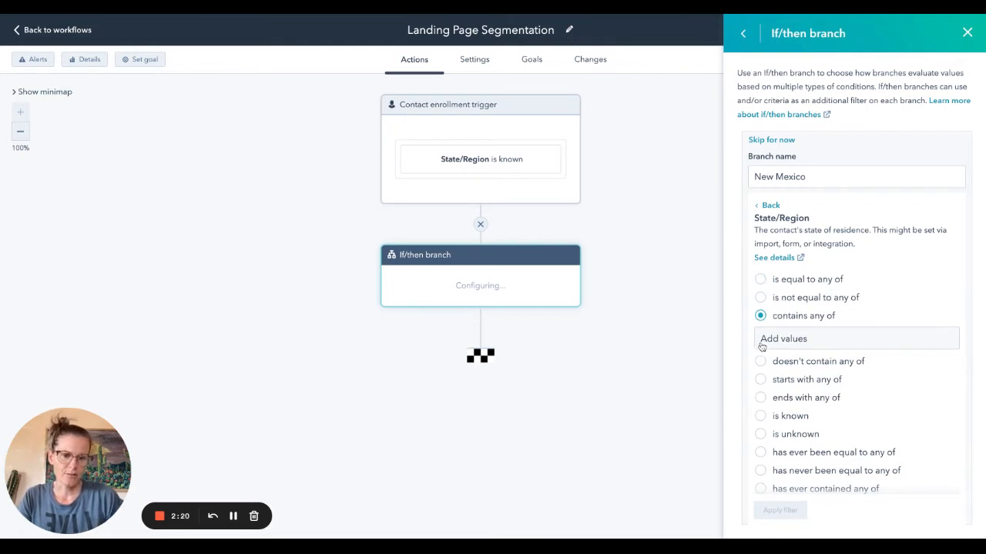
click(799, 339)
text(New Mexico)
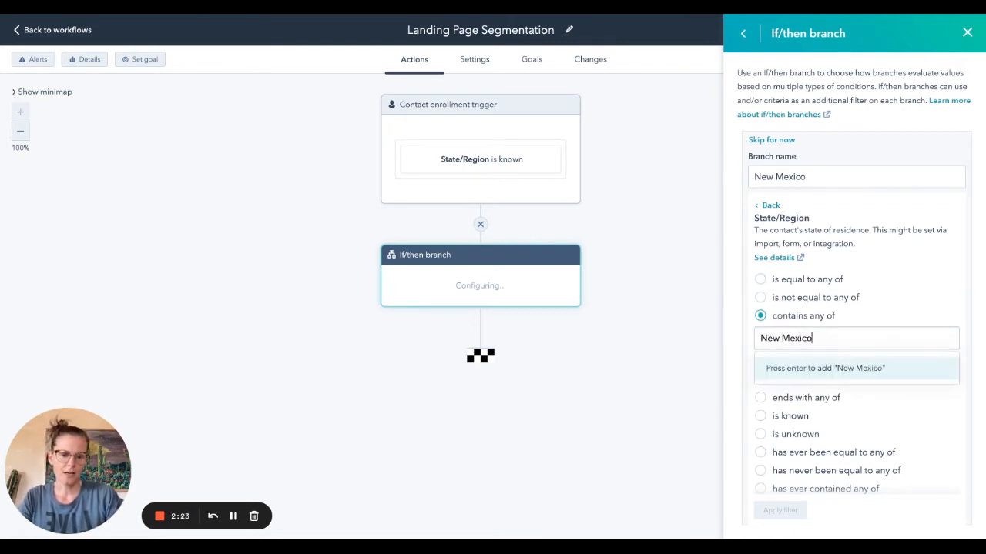
key(Return)
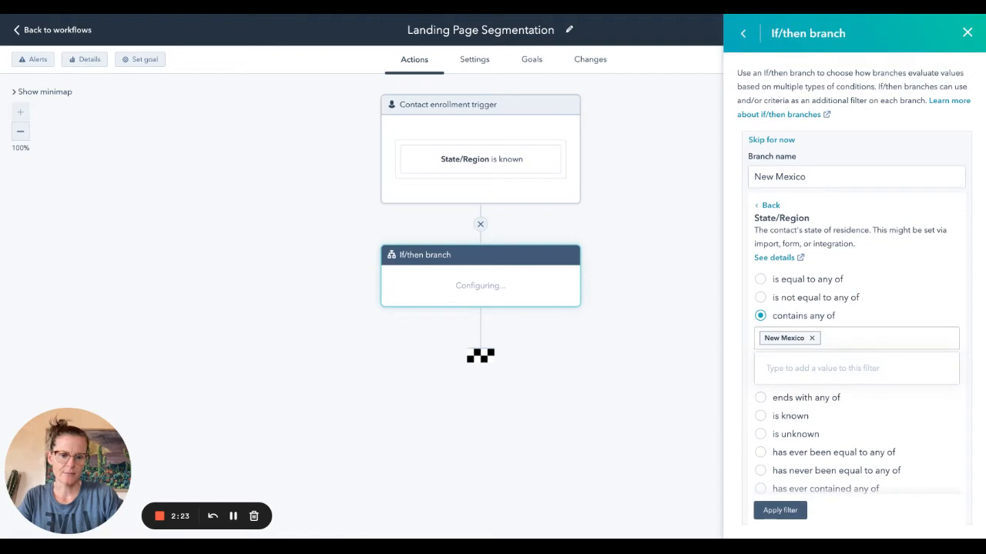
click(780, 511)
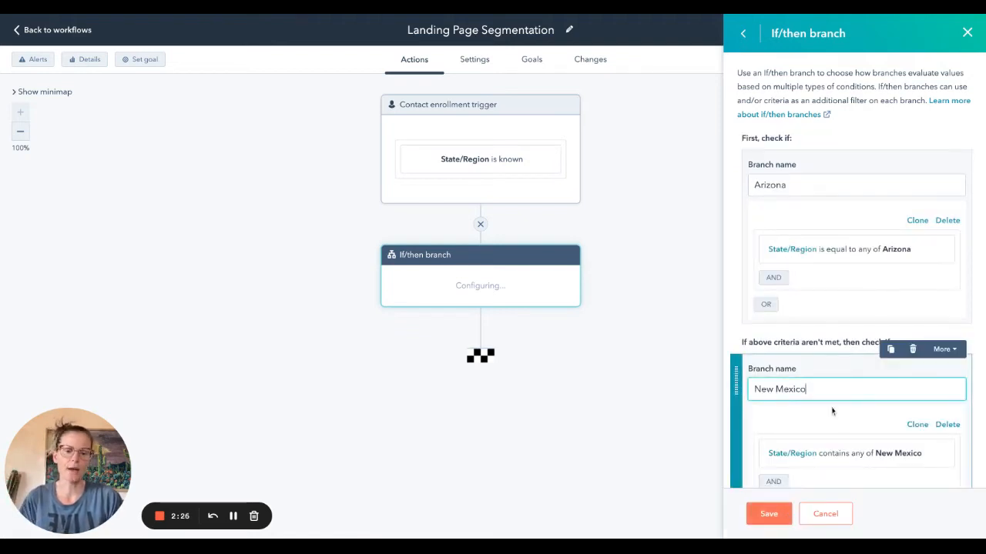
scroll(831, 409, down, 1)
scroll(831, 411, down, 2)
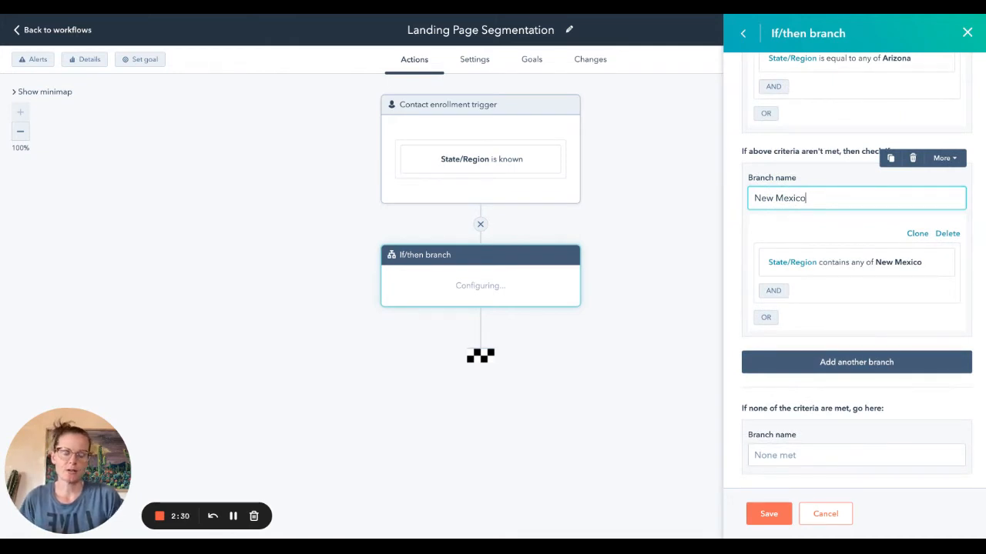
click(770, 514)
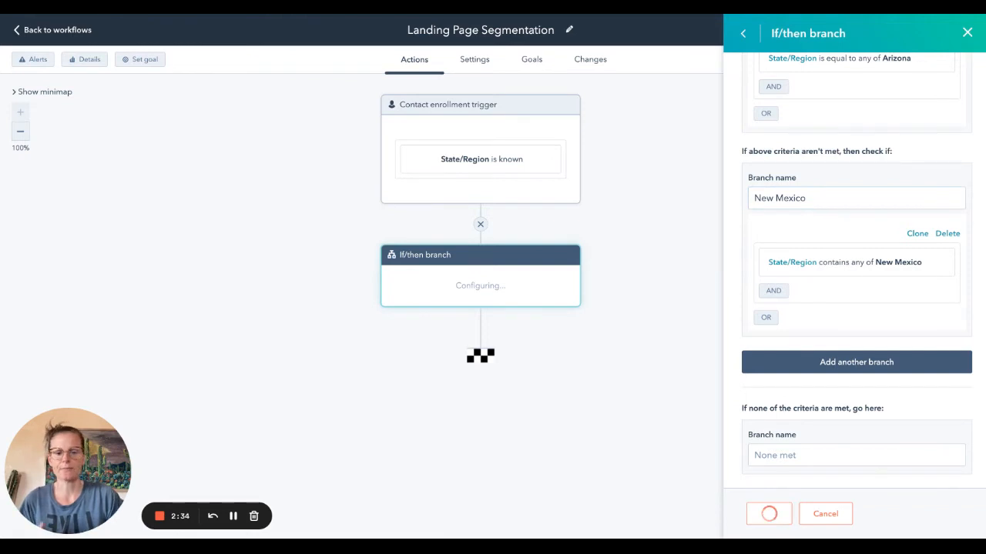
Step: Add an Add to static list action under the Arizona branch
scroll(701, 401, down, 2)
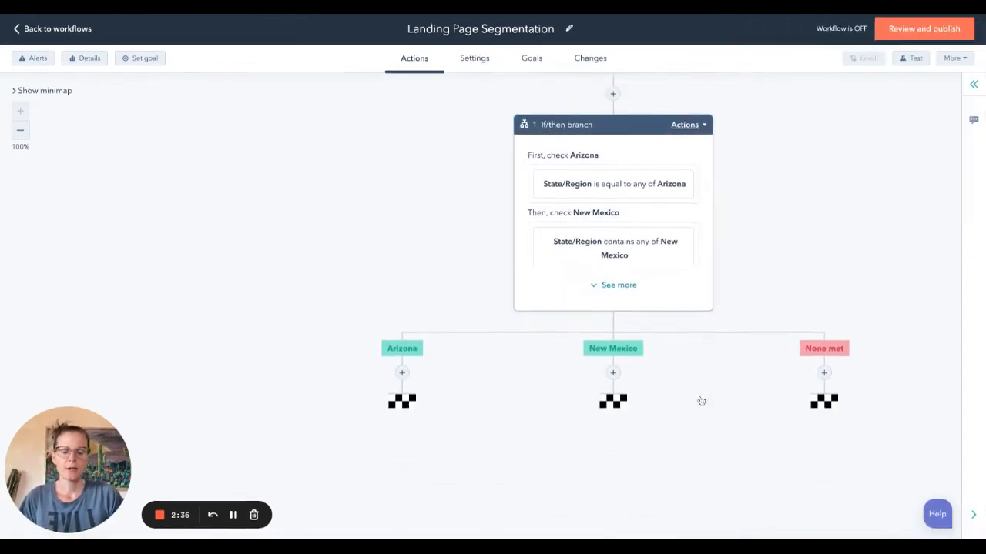
click(403, 374)
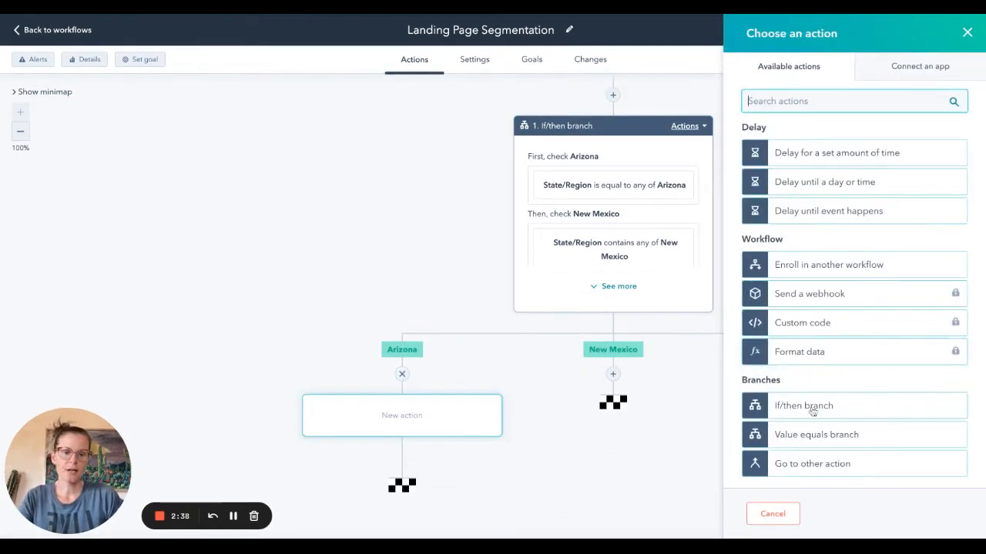
scroll(866, 349, down, 2)
scroll(867, 349, down, 6)
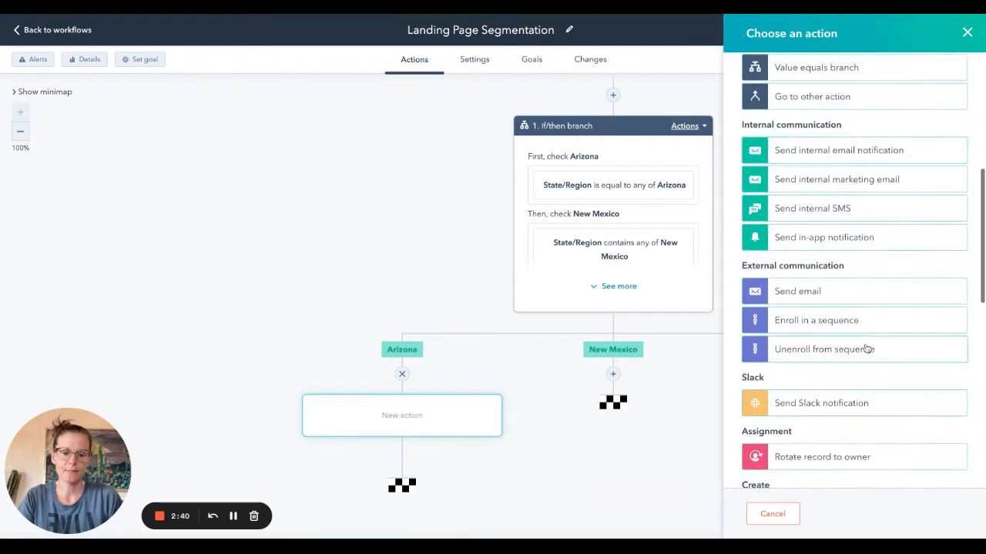
scroll(863, 369, down, 4)
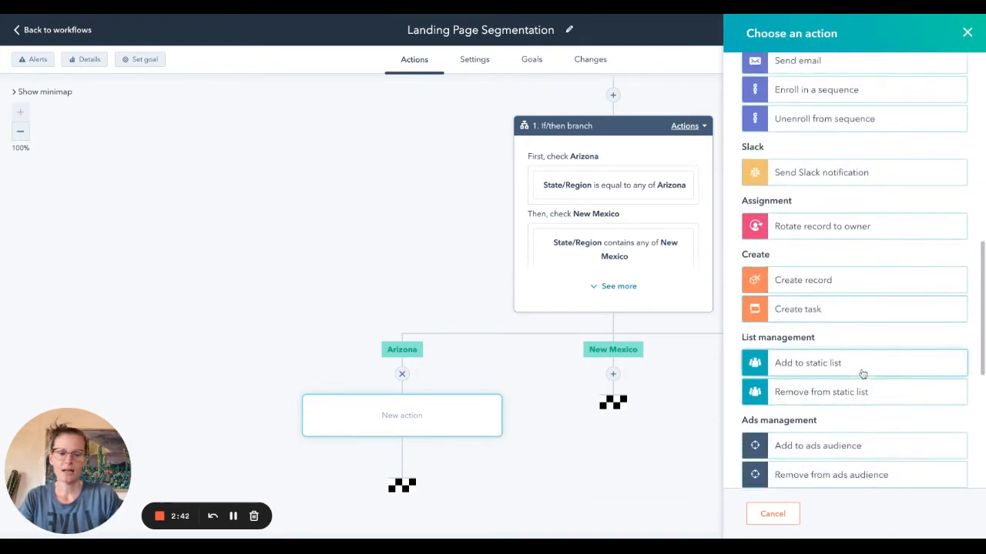
click(863, 373)
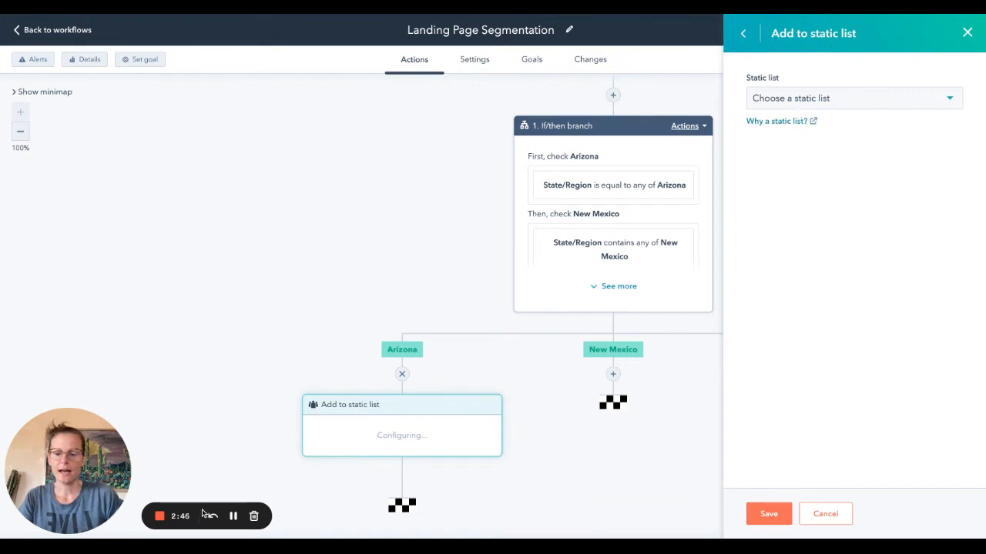
click(233, 520)
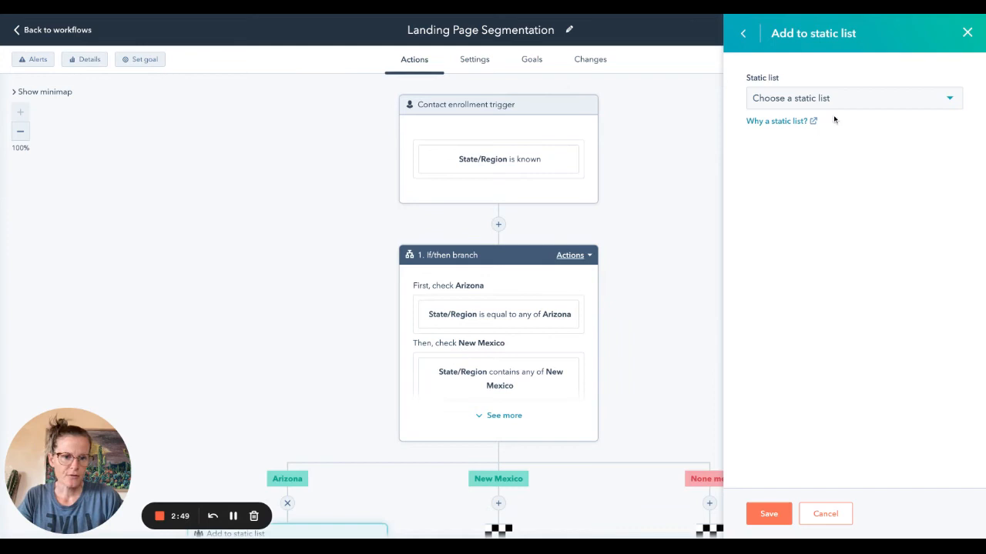
Step: Choose Arizona Users as the static list for the Arizona branch's action and save it
click(839, 102)
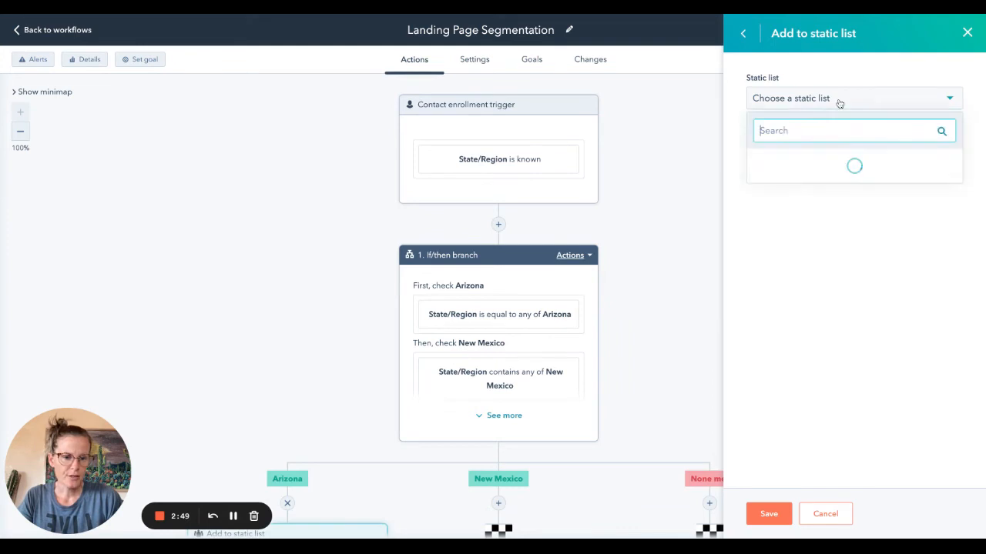
text(arizon)
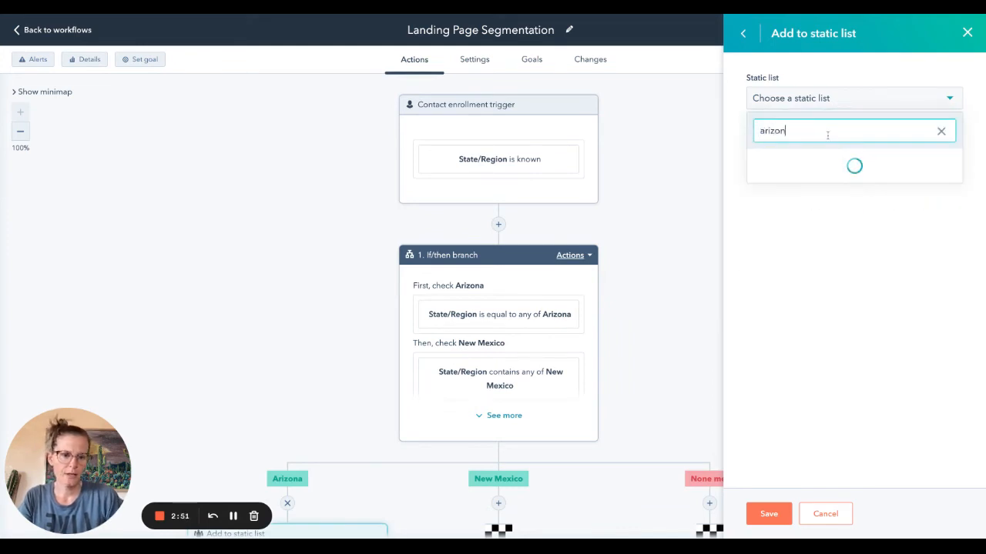
click(821, 161)
click(769, 513)
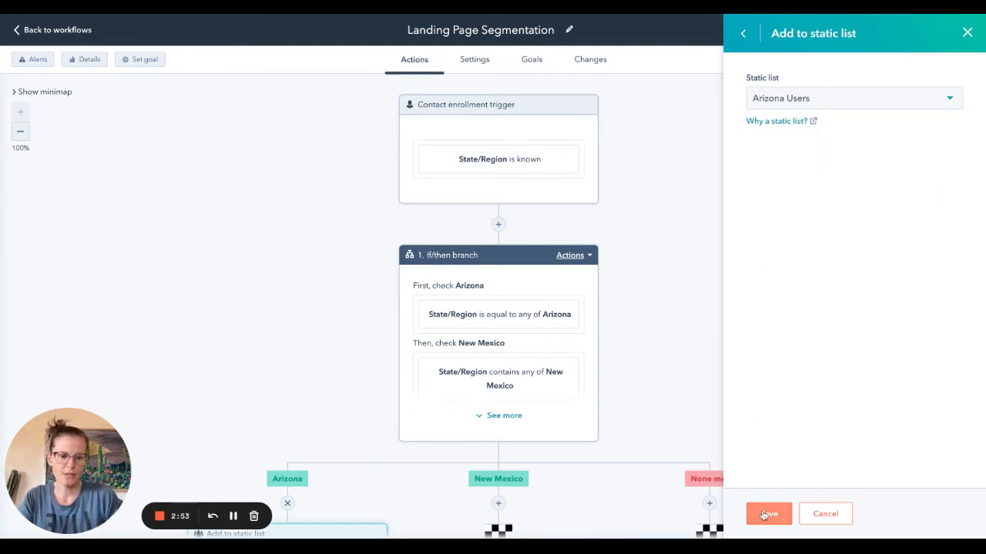
Step: Add an Add to static list action under the New Mexico branch
scroll(631, 343, down, 2)
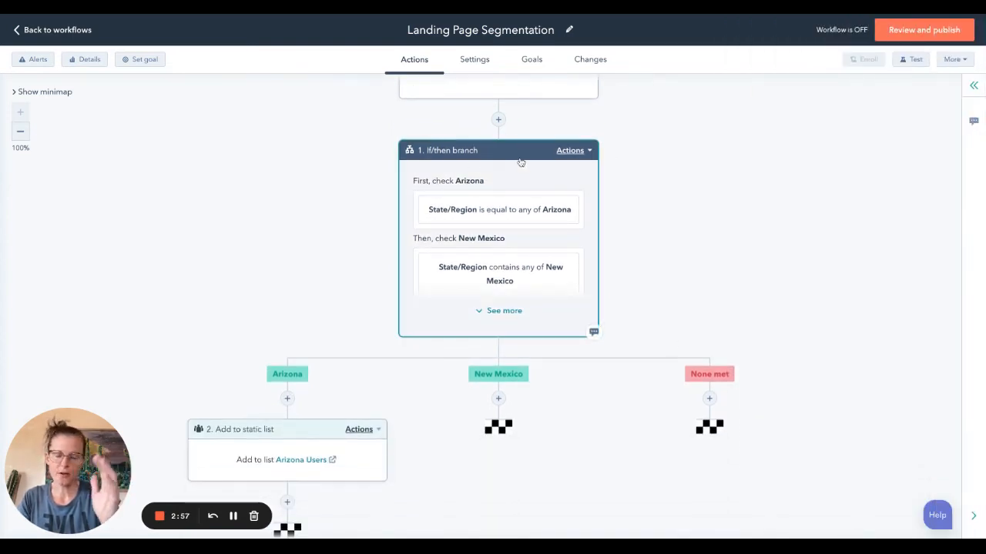
scroll(494, 117, up, 1)
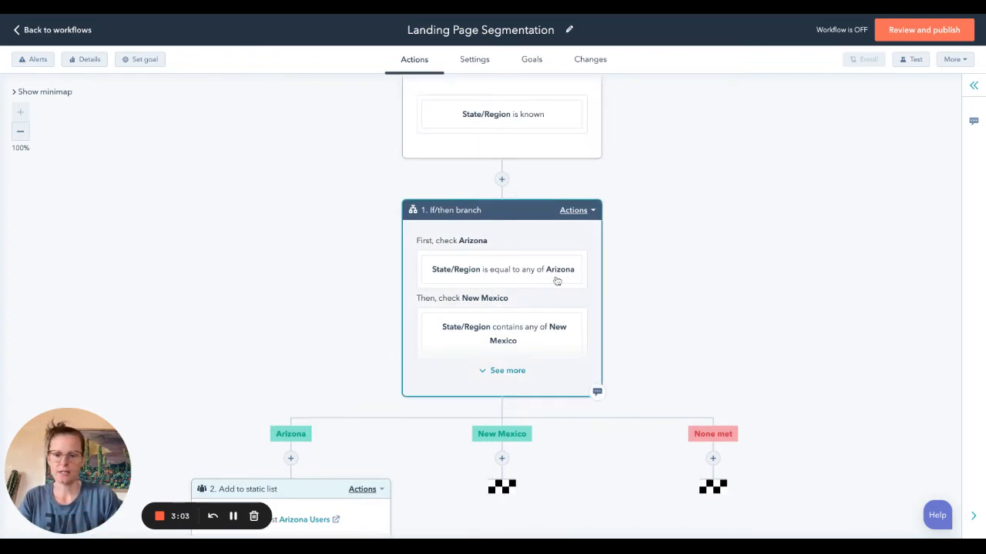
scroll(557, 281, down, 1)
scroll(508, 323, down, 2)
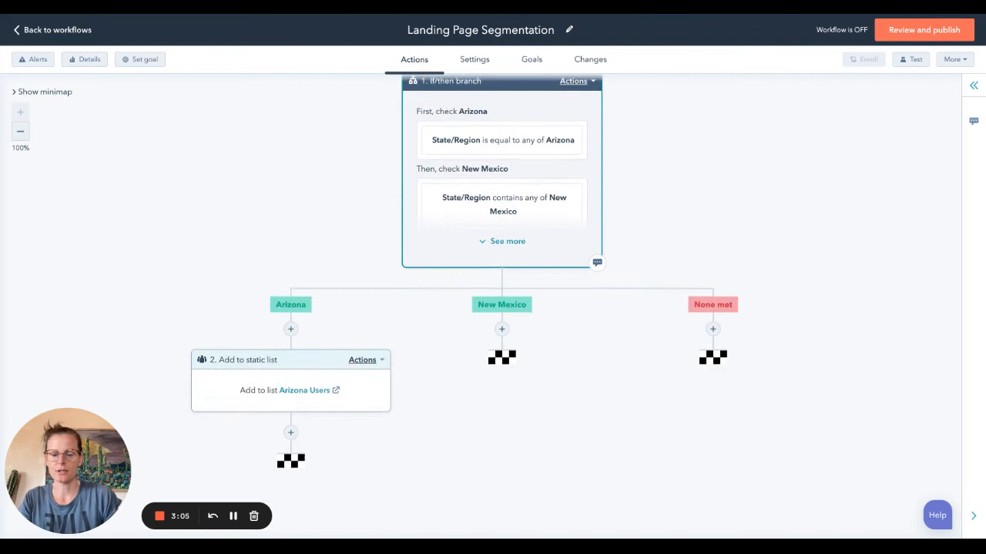
click(501, 329)
scroll(828, 293, down, 5)
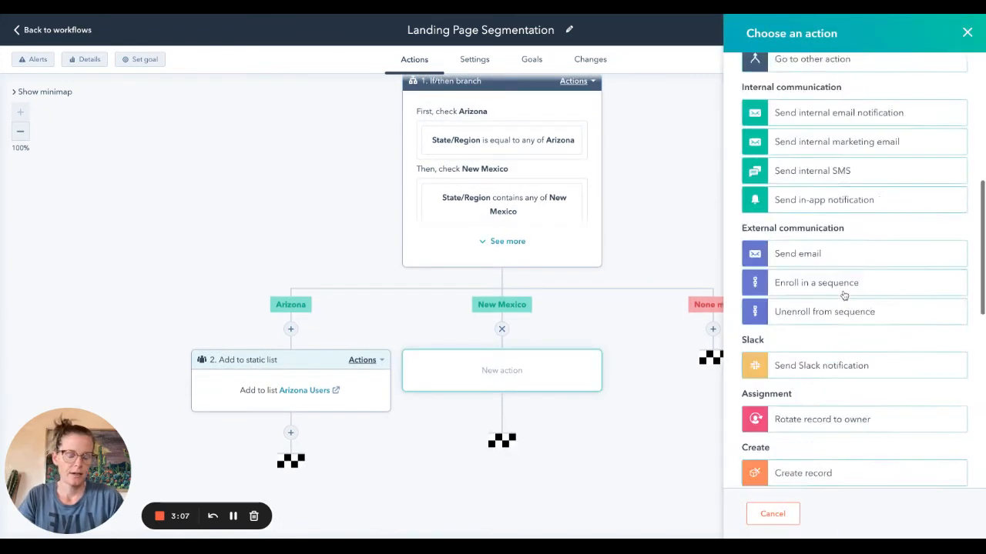
scroll(841, 324, down, 5)
scroll(836, 411, down, 1)
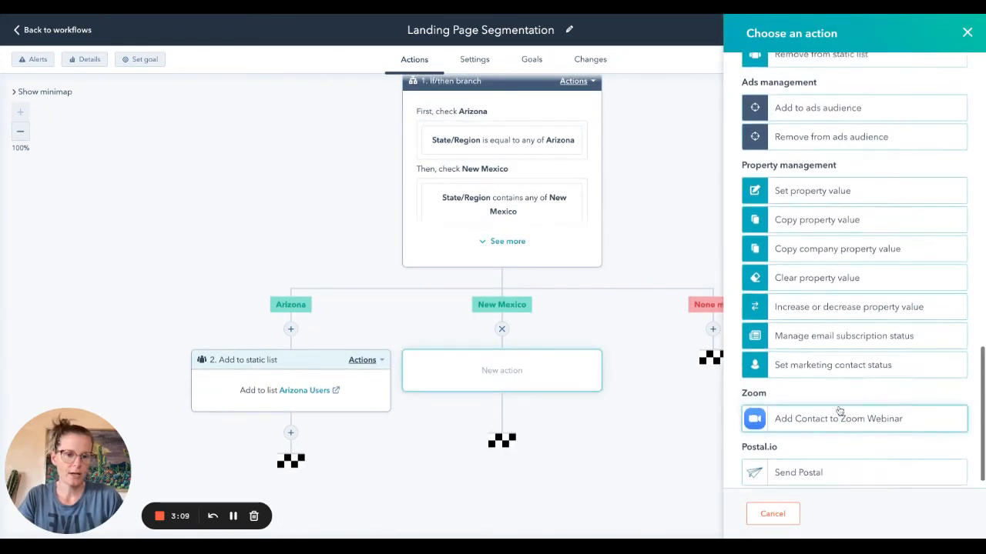
click(843, 110)
click(745, 33)
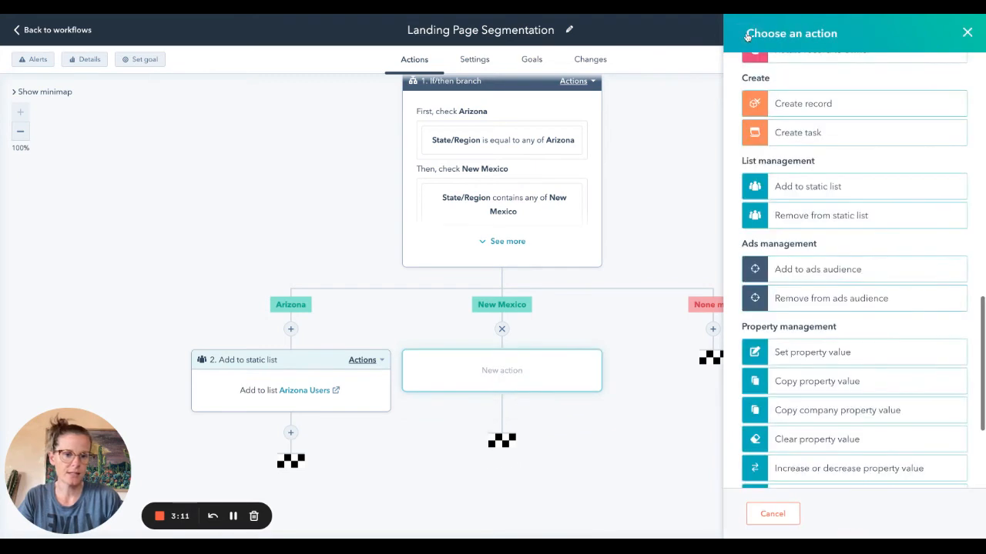
click(840, 186)
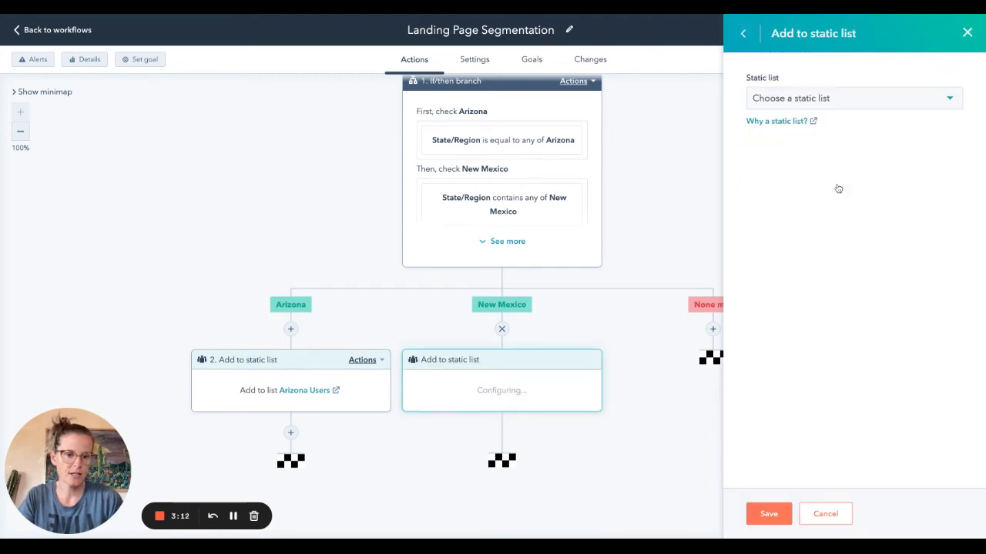
Step: Choose New Mexico Users as the static list for the New Mexico branch's action and save it
click(825, 97)
text(new me)
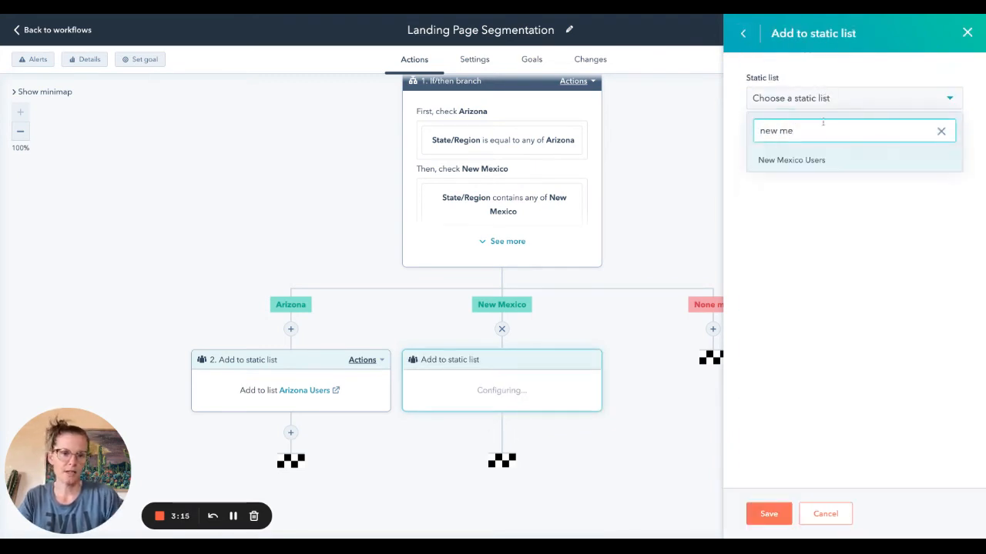
click(790, 159)
click(777, 518)
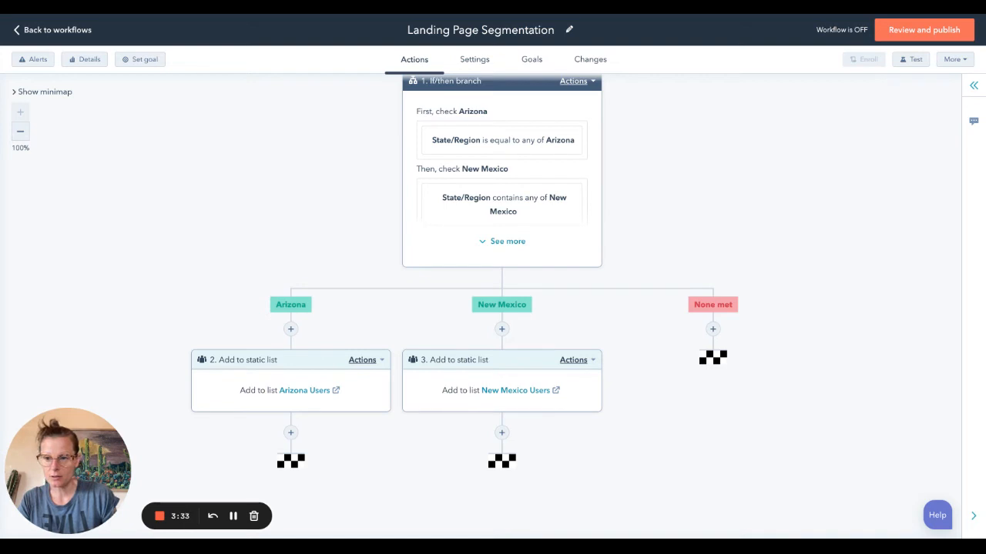
Step: Switch to the ABM Landing Page editor and base smart rules for the "What's Account-Based Marketing?" rich text on Contact list membership
click(185, 5)
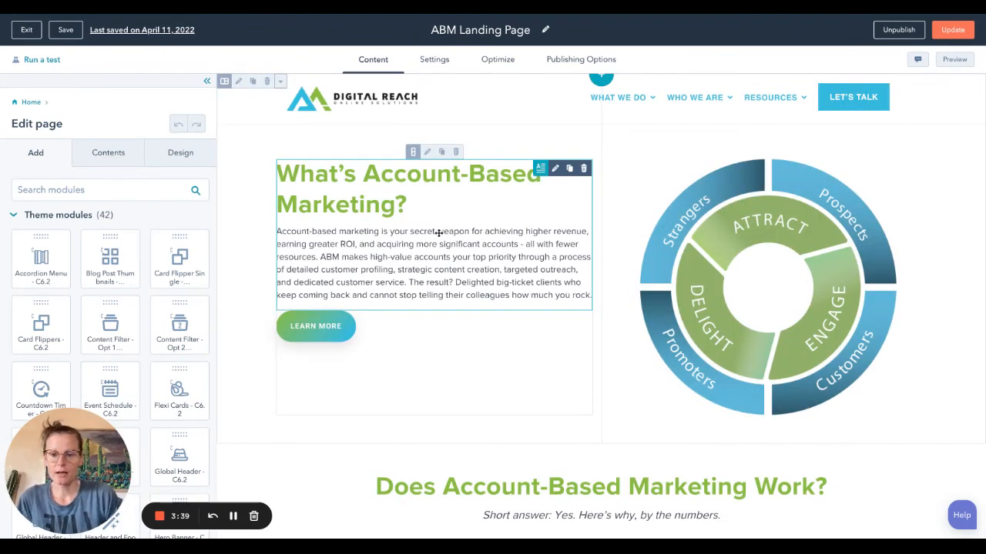
click(437, 229)
click(35, 200)
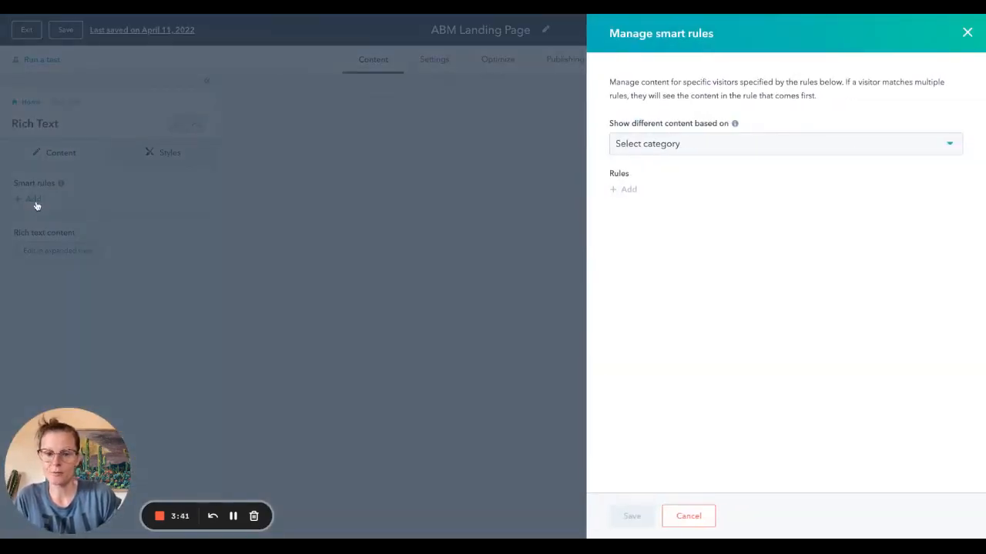
click(748, 143)
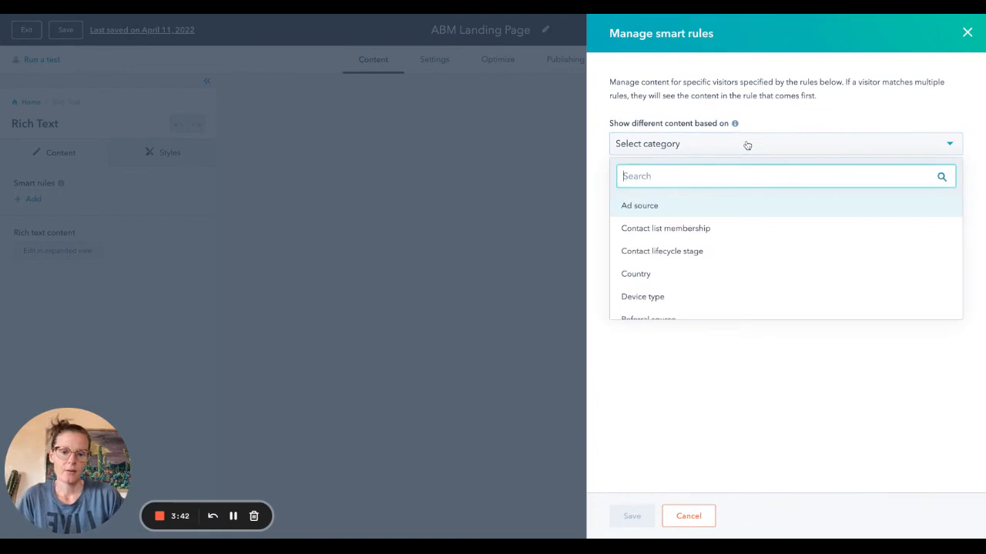
click(701, 231)
Step: Add a smart rule that targets the New Mexico Users contact list
click(628, 191)
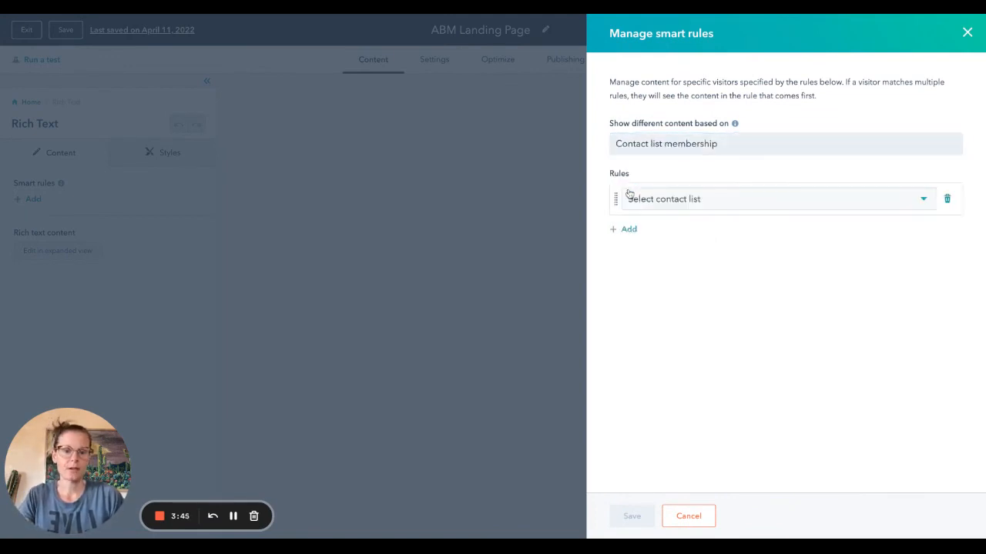
click(689, 202)
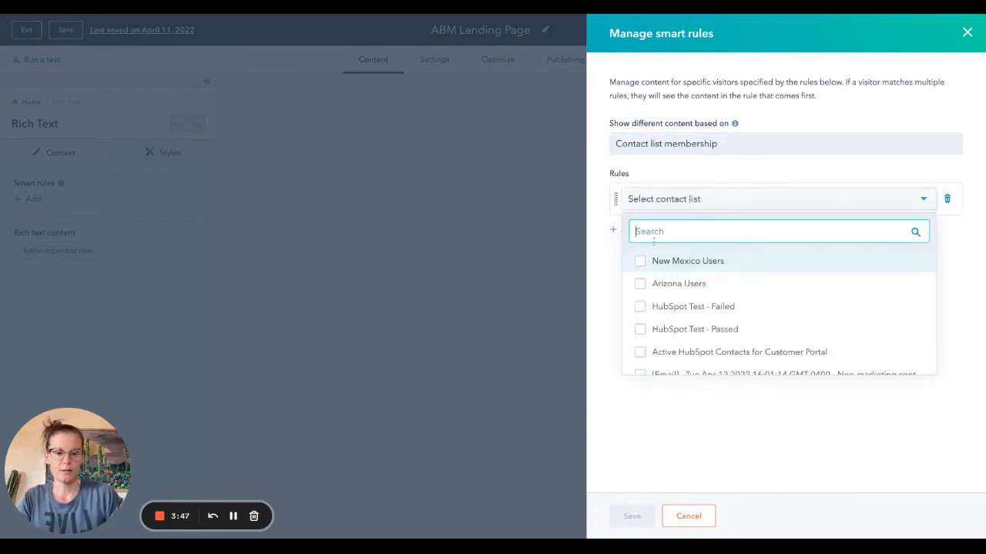
click(640, 261)
click(593, 276)
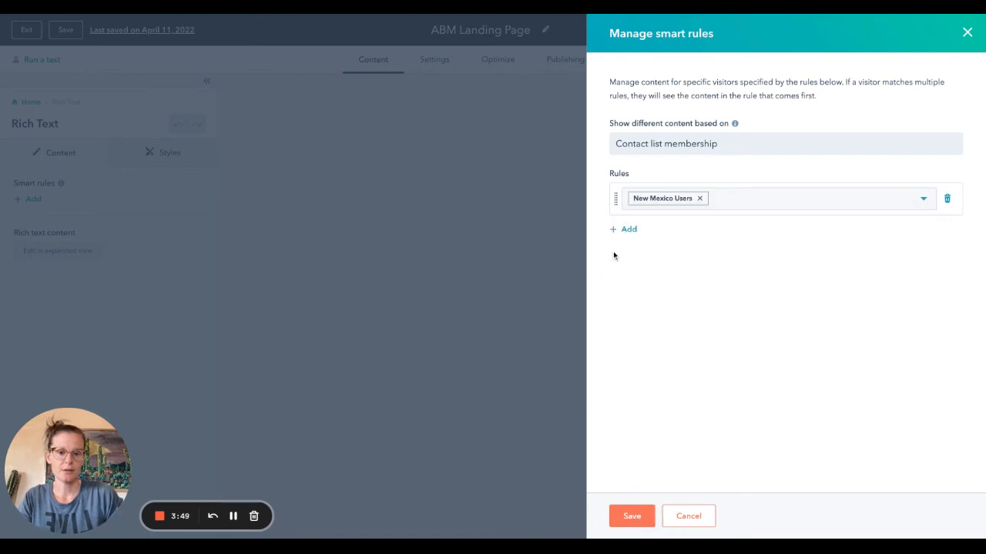
Step: Add a second smart rule for the Arizona Users contact list and save the smart rules
click(625, 229)
click(645, 241)
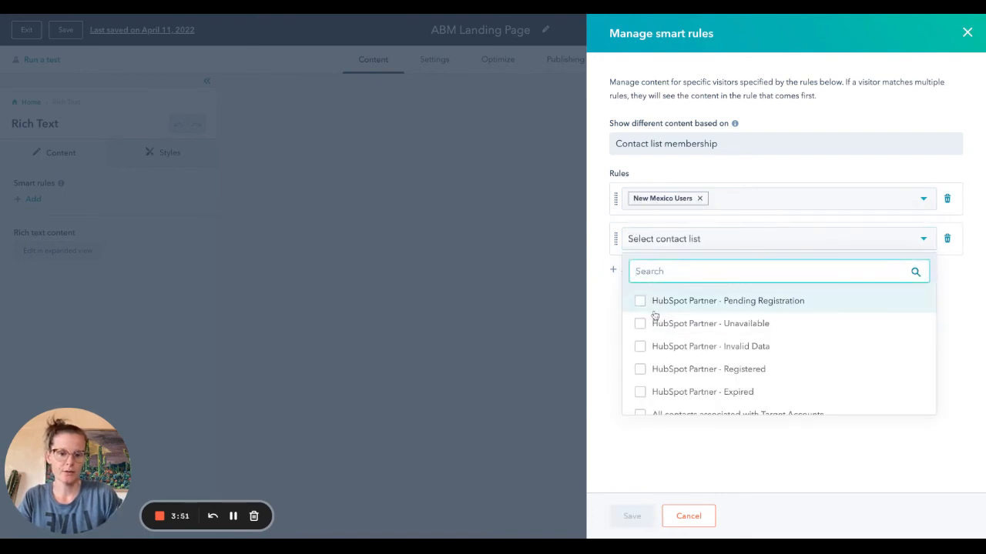
text(ar)
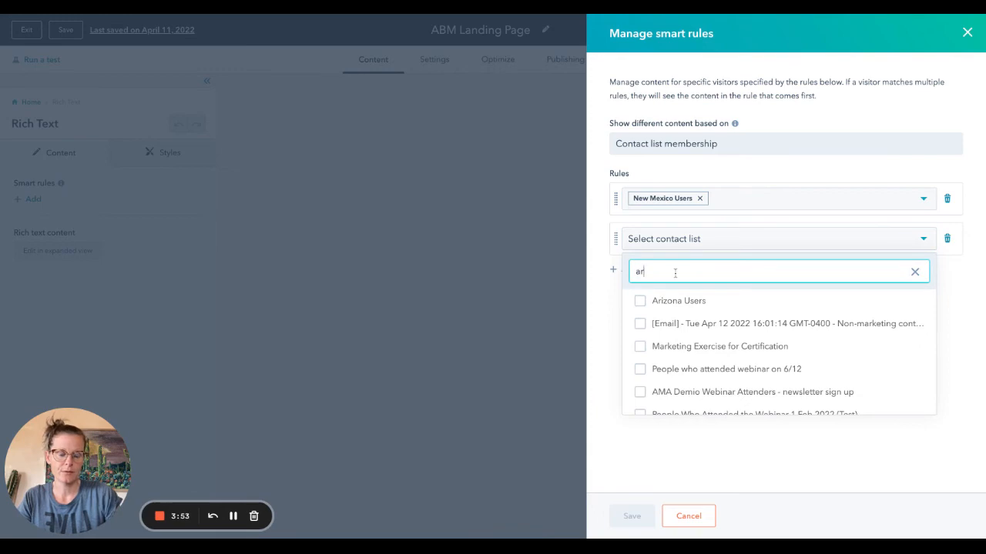
click(640, 300)
click(596, 363)
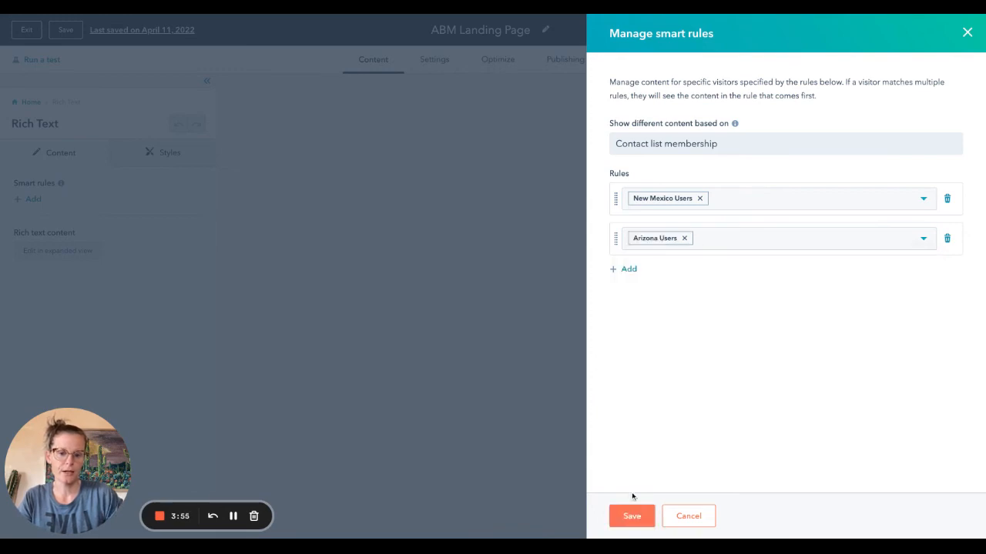
click(632, 514)
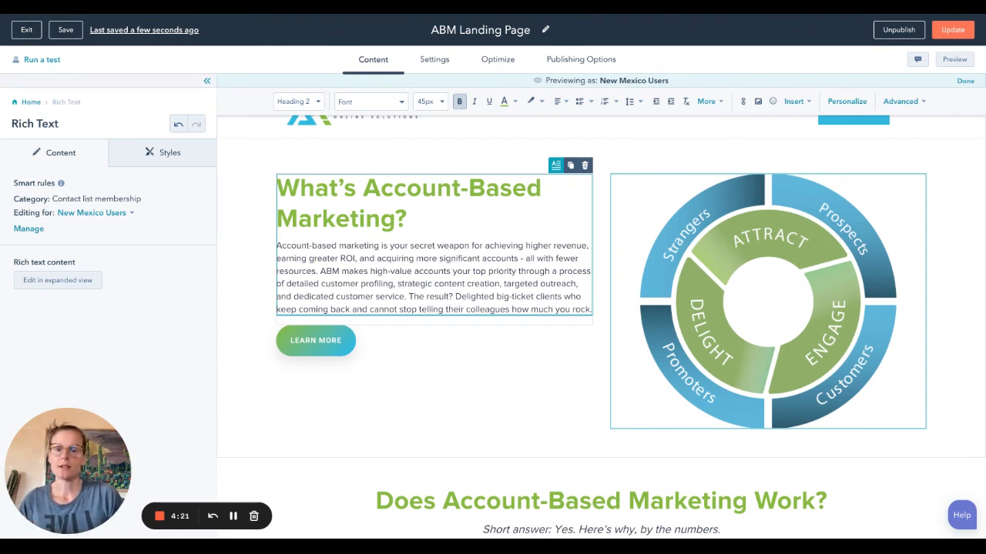
Step: Reopen the rich text module's smart rules and delete the New Mexico Users and Arizona Users rules
click(111, 214)
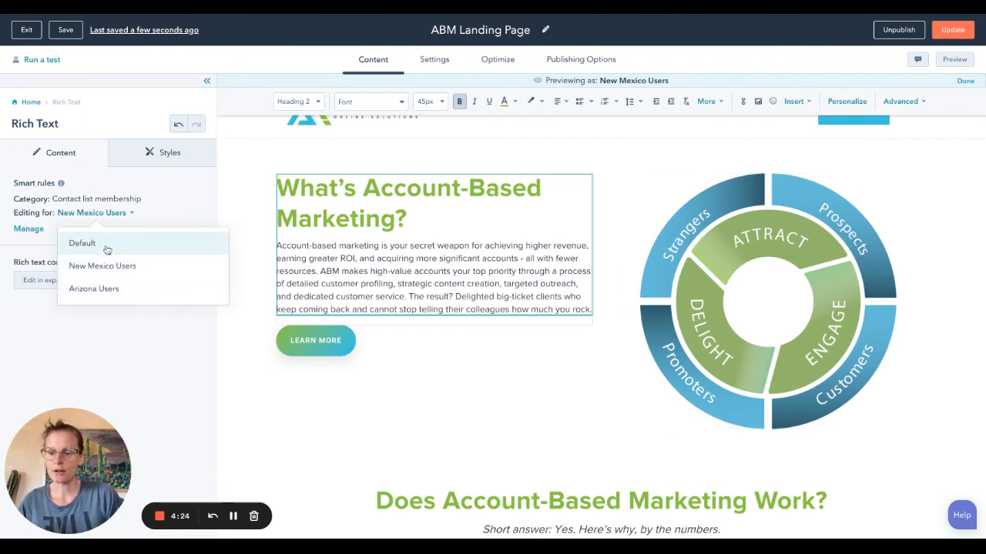
click(28, 229)
click(694, 144)
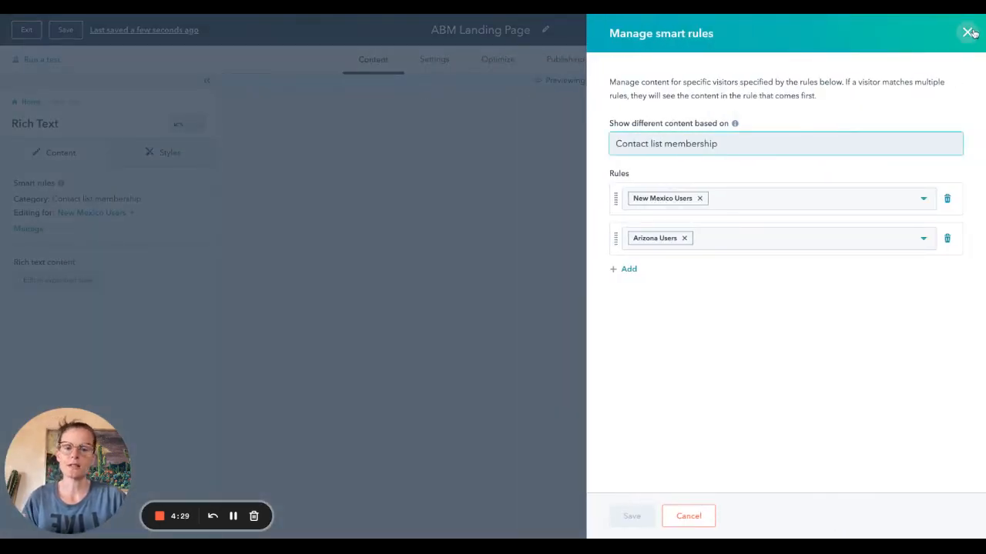
click(948, 199)
click(947, 199)
Step: Review the categories on which the smart rules can base different content, keeping Contact list membership
click(880, 150)
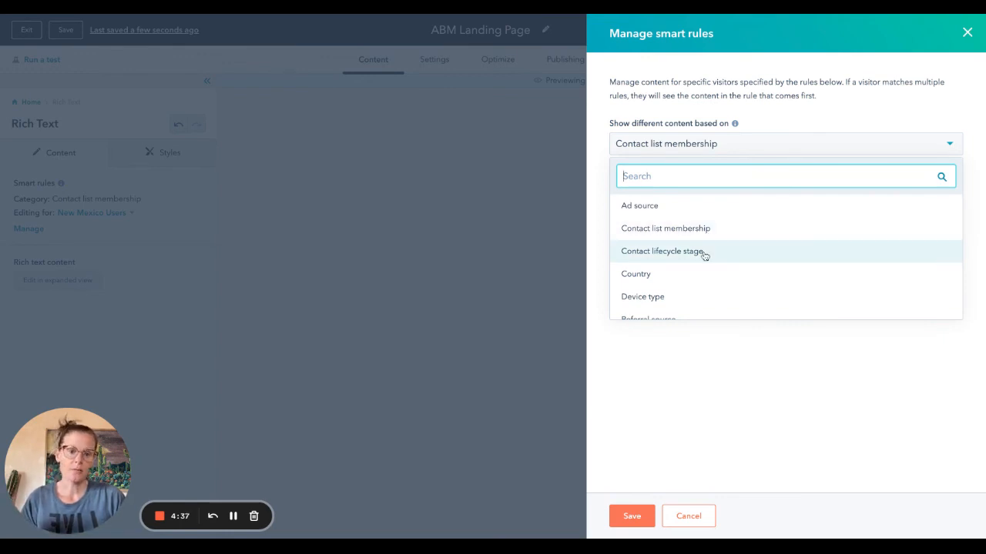
scroll(696, 282, down, 1)
scroll(706, 255, down, 1)
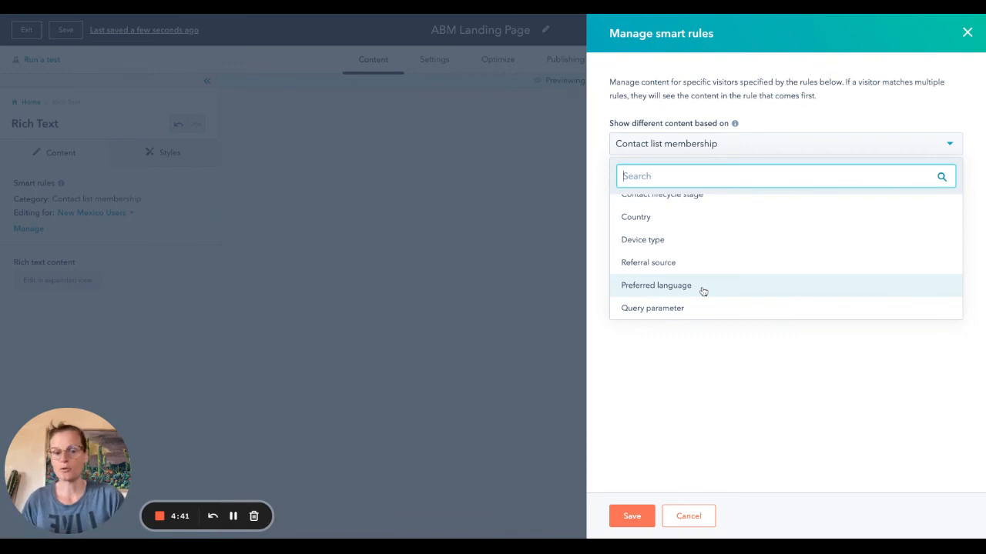
scroll(702, 290, up, 3)
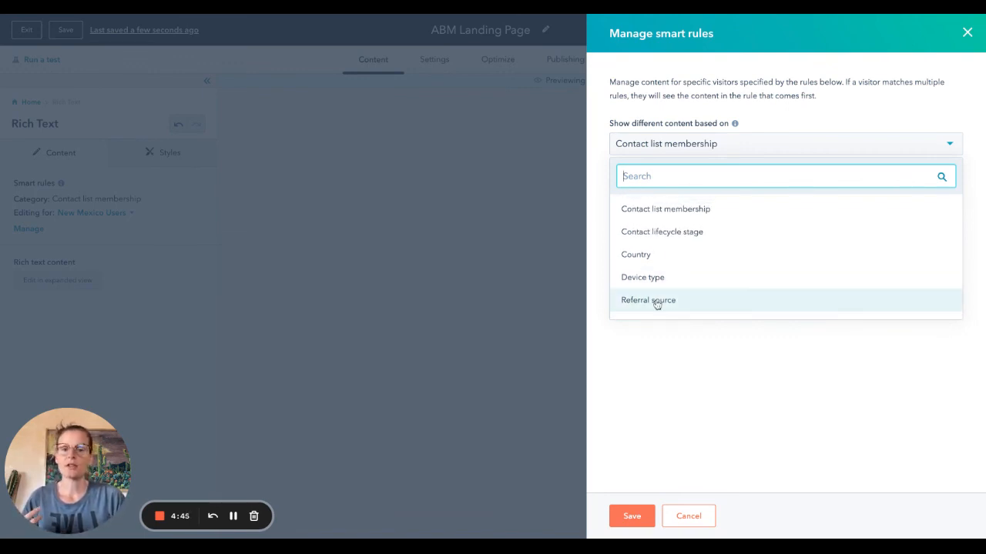
click(681, 371)
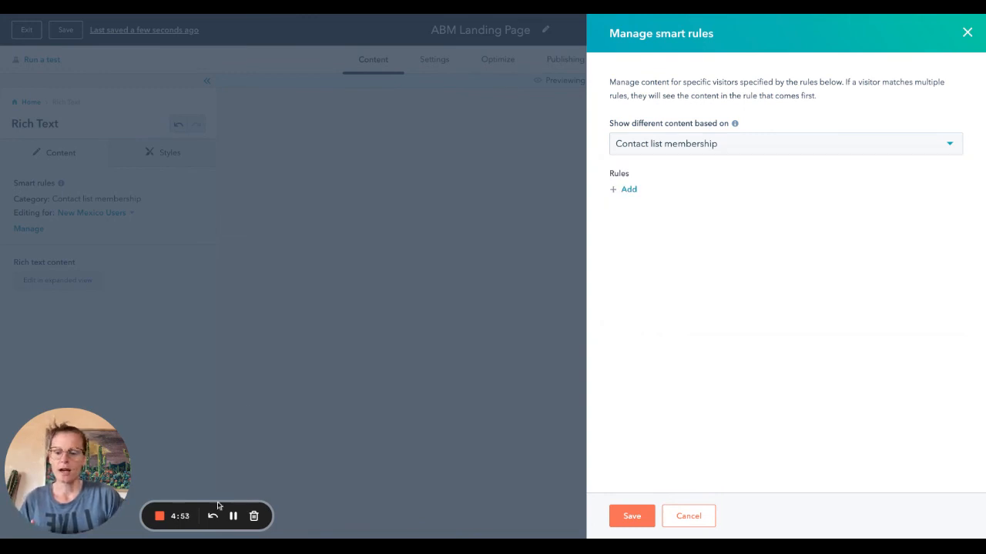